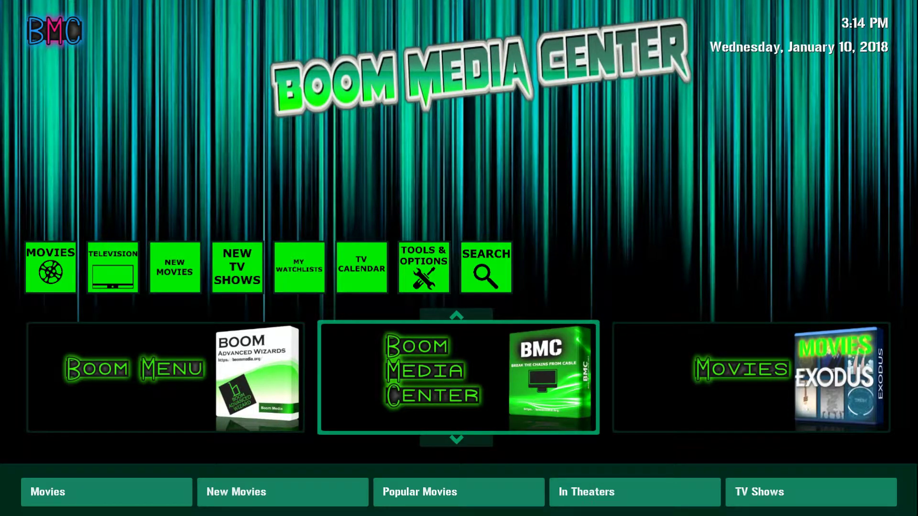
Look through the whole row of home menu tiles, examining each tile's widgets and submenu, and finish on Boom Menu.
key(Left)
key(Left)
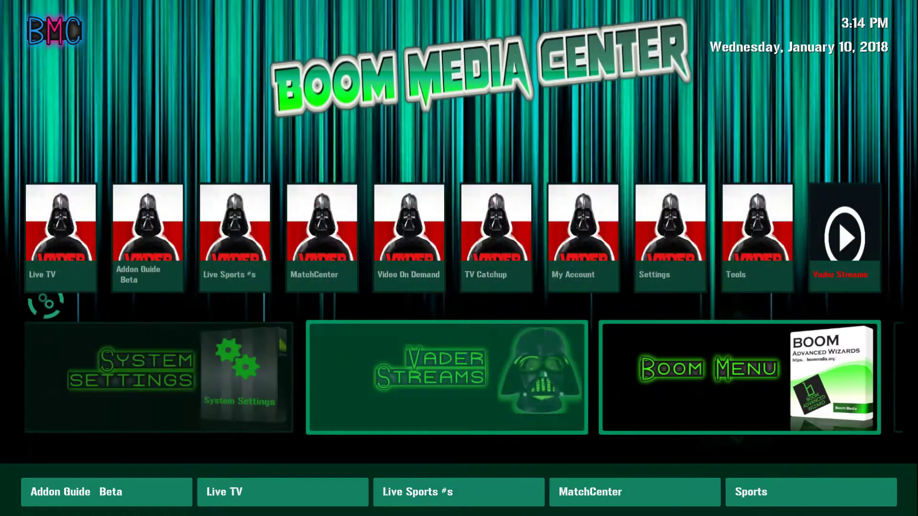
key(Left)
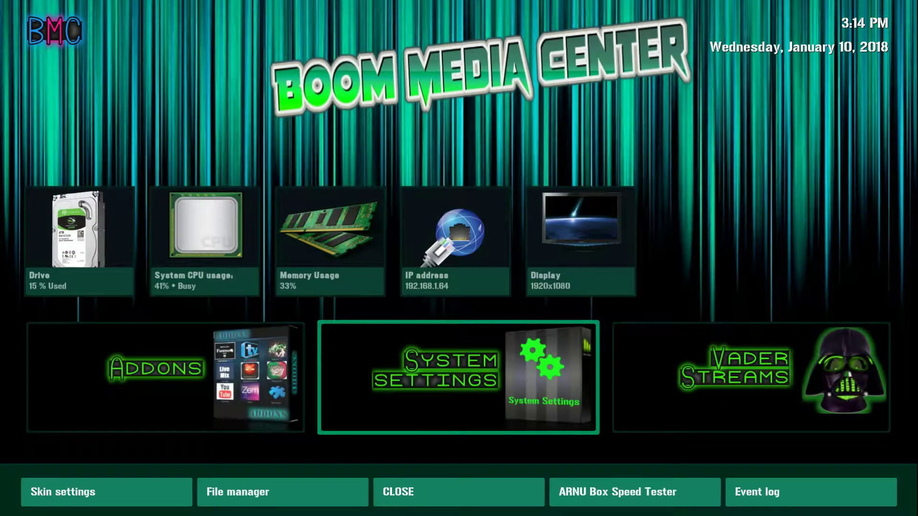
key(Left)
key(Left)
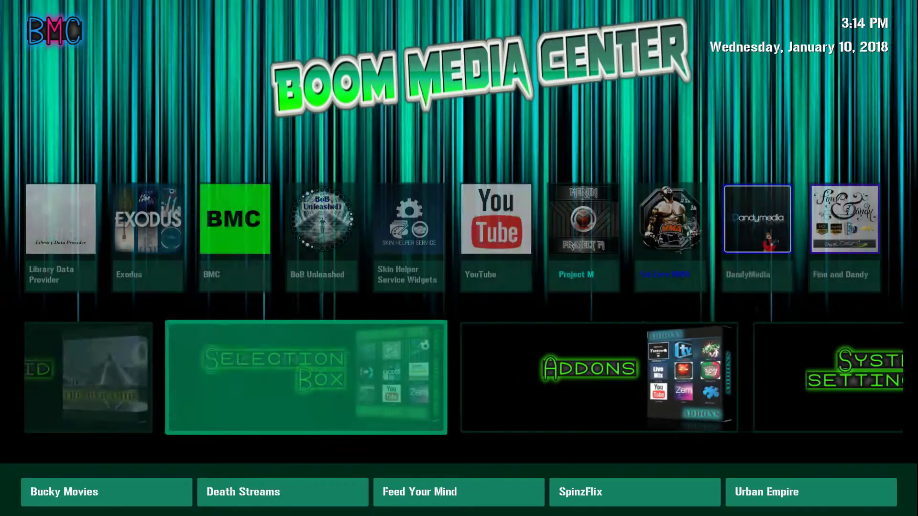
key(Left)
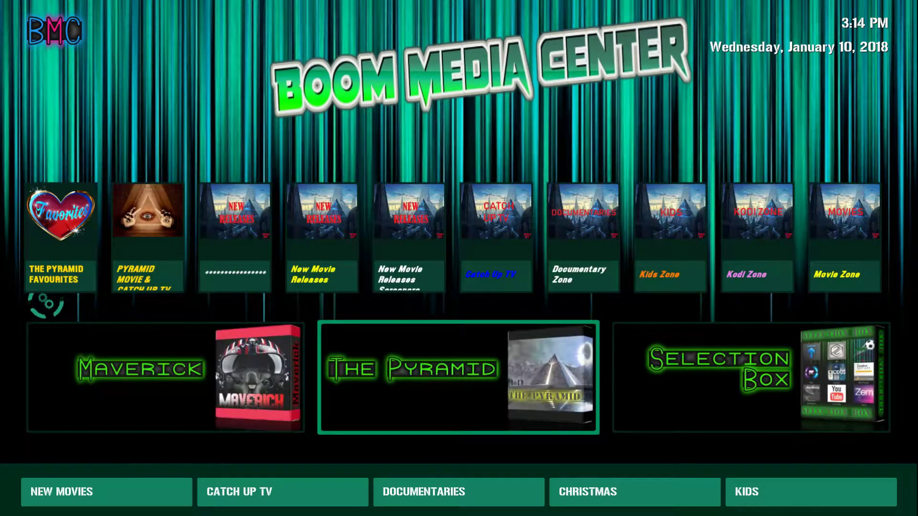
key(Left)
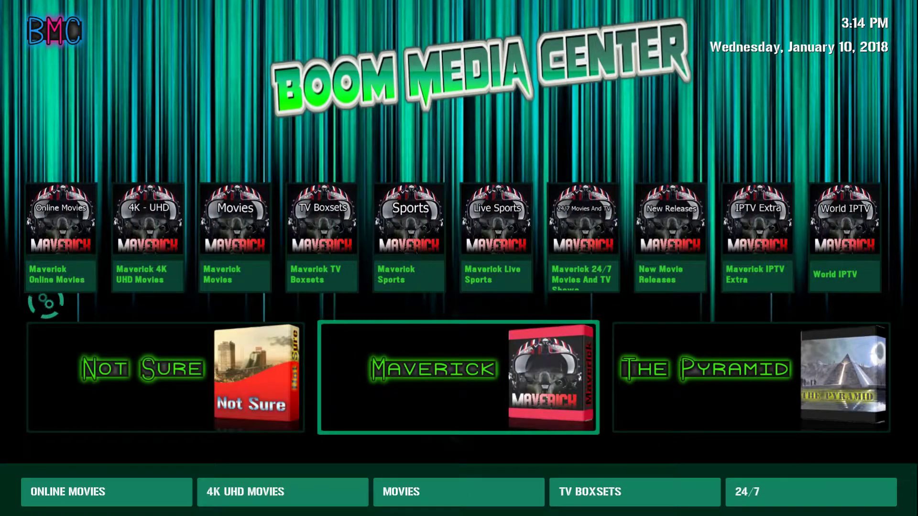
key(Left)
key(Left)
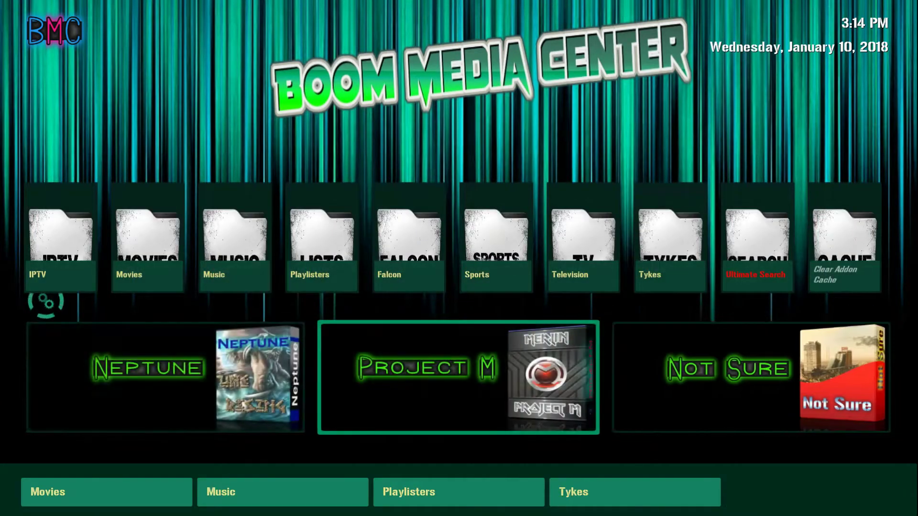
key(Left)
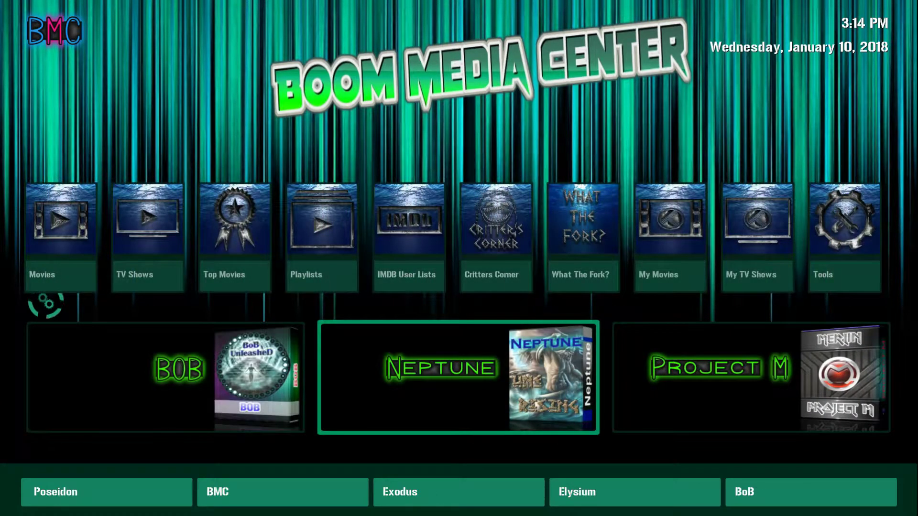
key(Left)
key(Left)
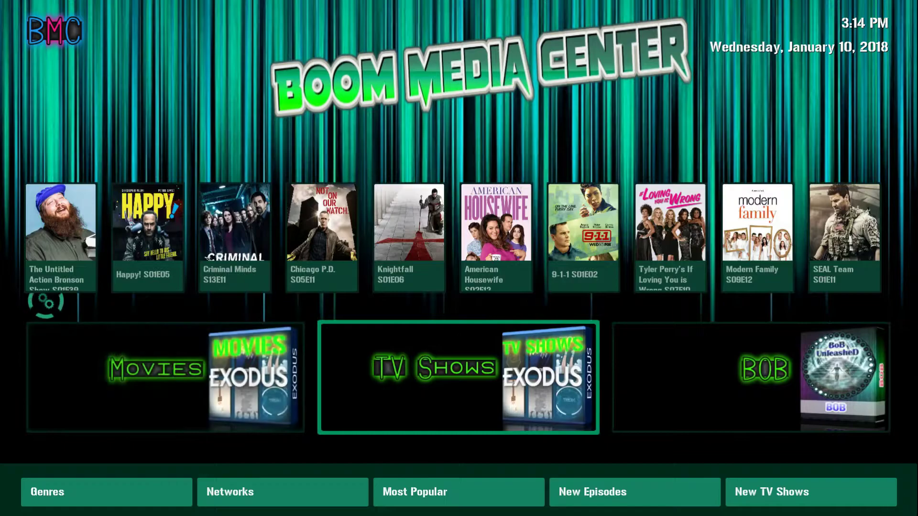
key(Left)
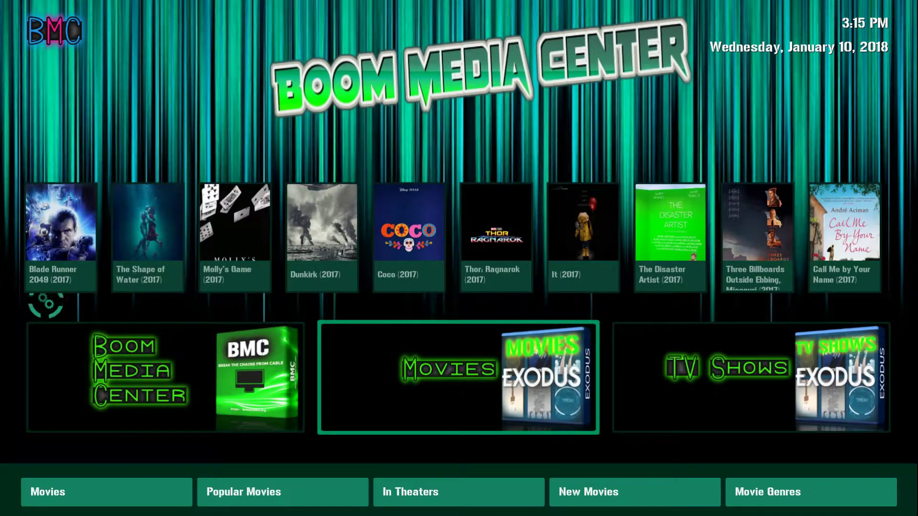
key(Left)
key(Left)
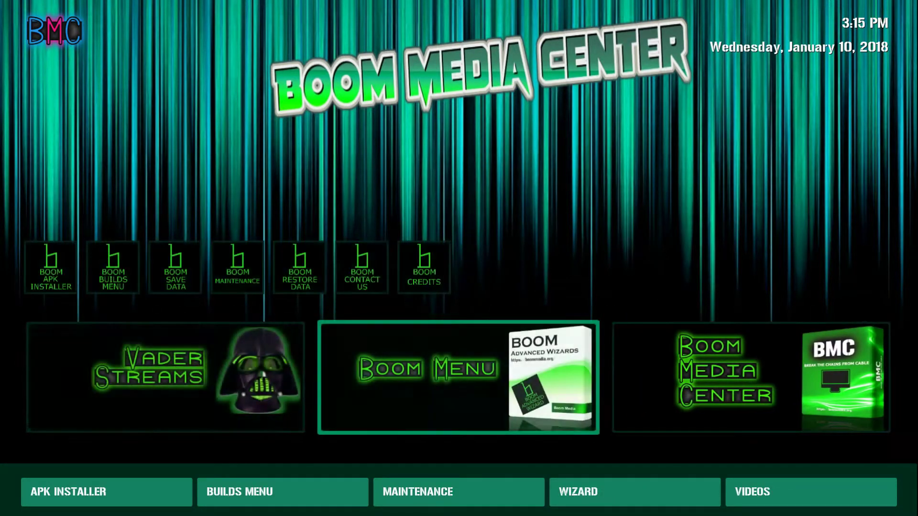
Open the skin settings from the System Settings tile's submenu.
key(Left)
key(Left)
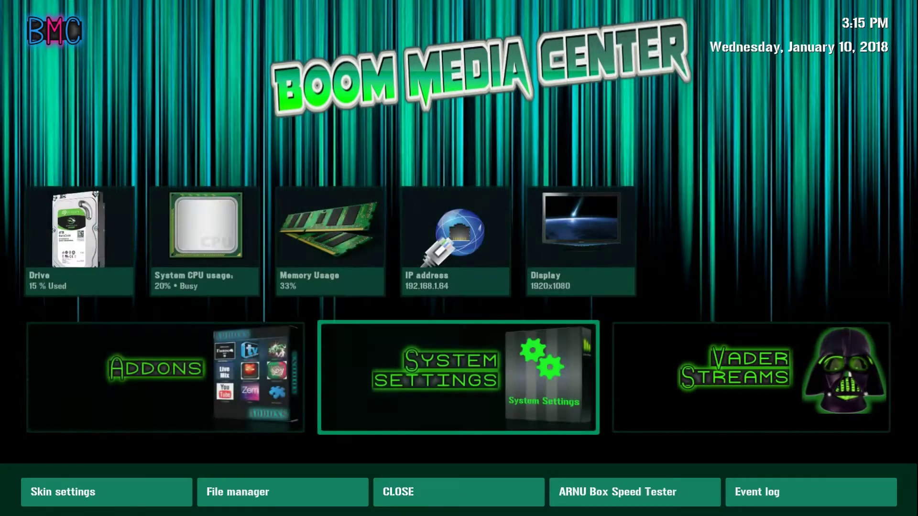
key(Down)
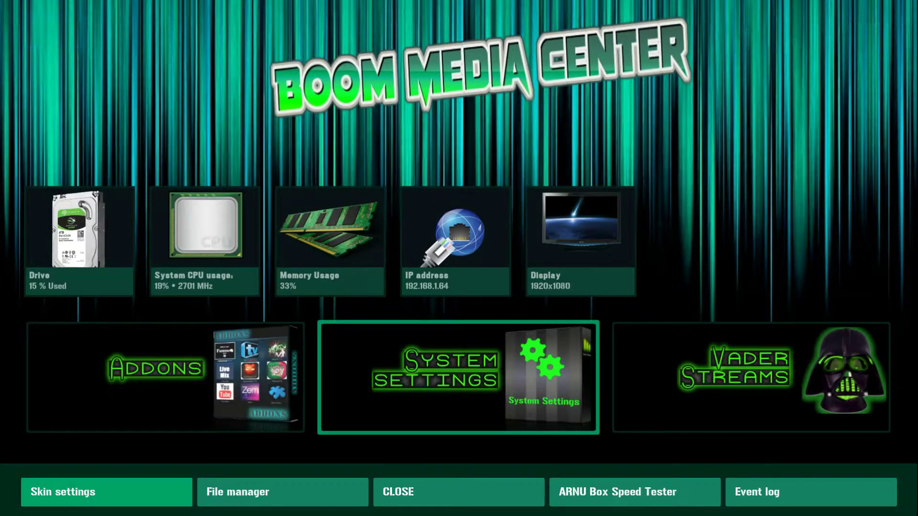
key(Return)
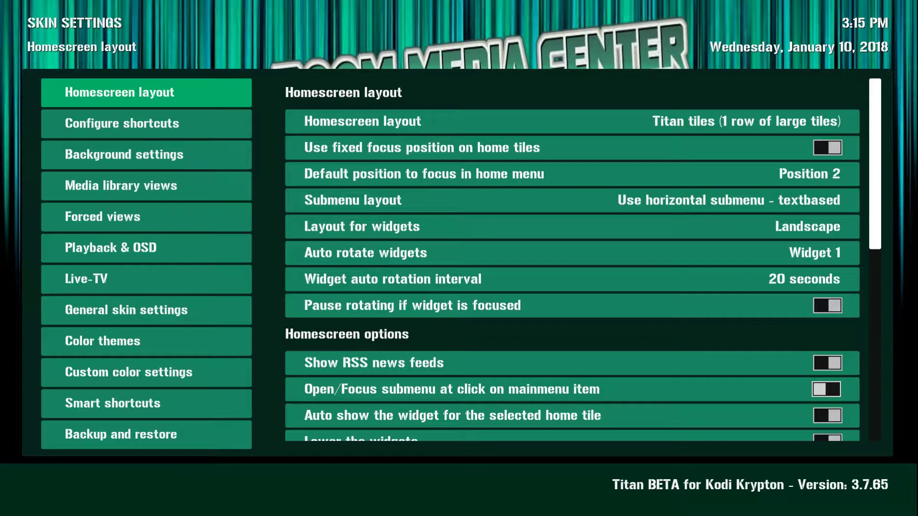
key(Down)
key(Down)
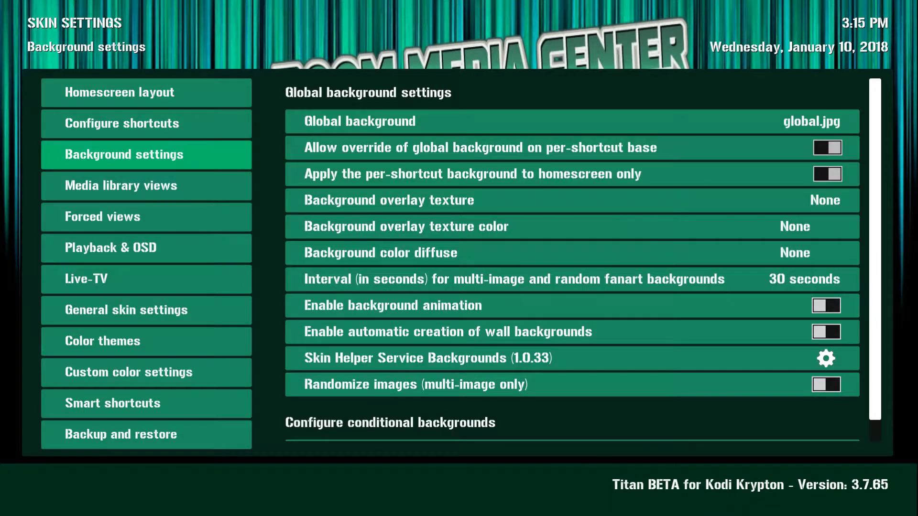
key(Up)
key(Up)
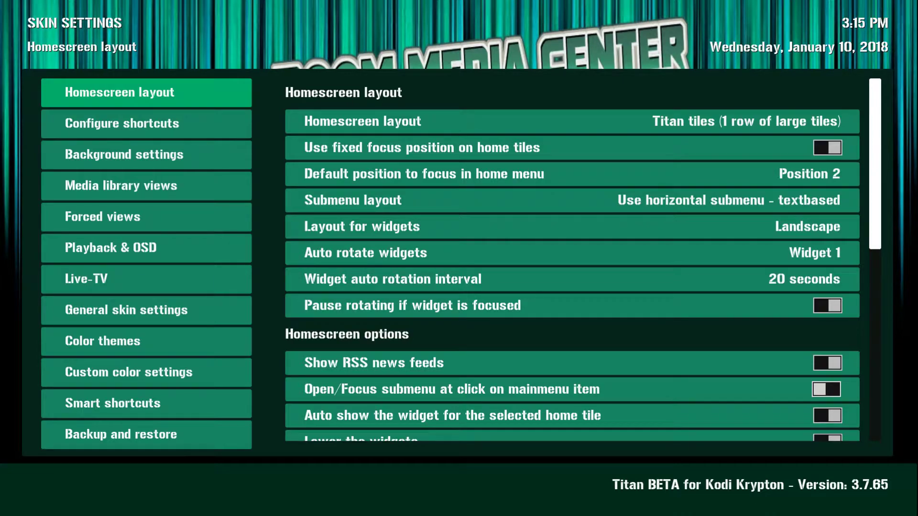
Turn on the "Disable all widgets" option in the Homescreen layout settings and return to the home screen.
key(Right)
key(Down)
key(Down)
key(Down)
key(Down)
key(Down)
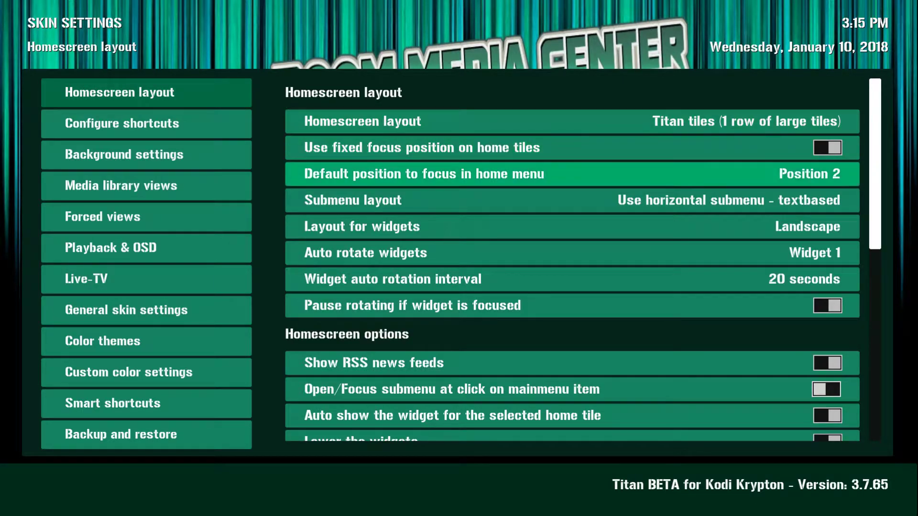
key(Down)
key(Down)
key(Down)
key(Down)
key(Down)
key(Down)
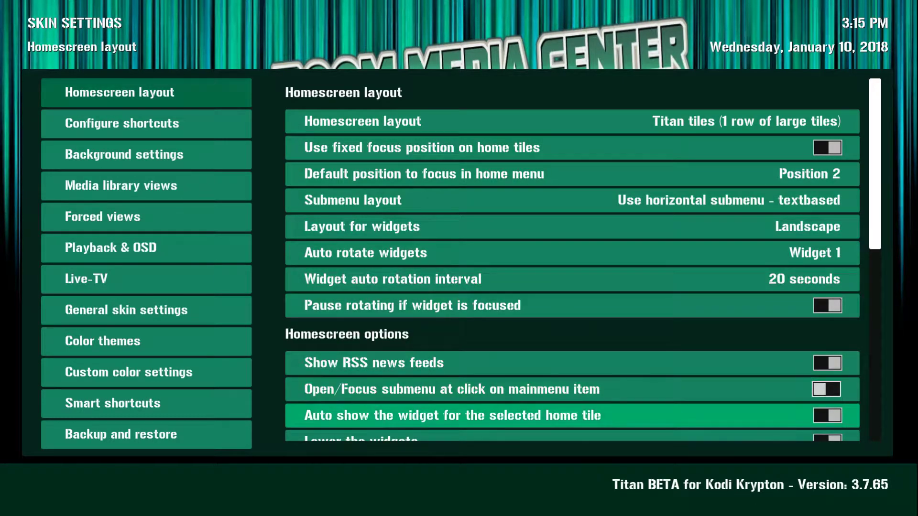
key(Down)
key(Down)
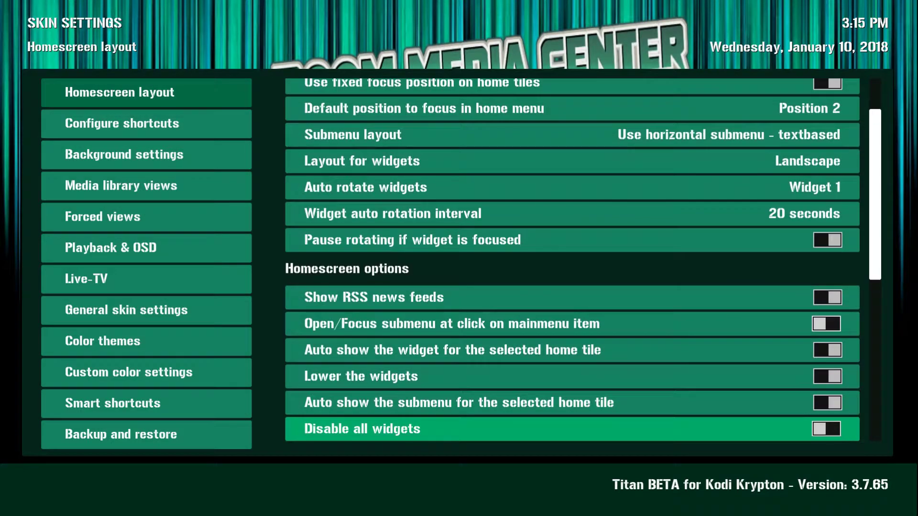
key(Return)
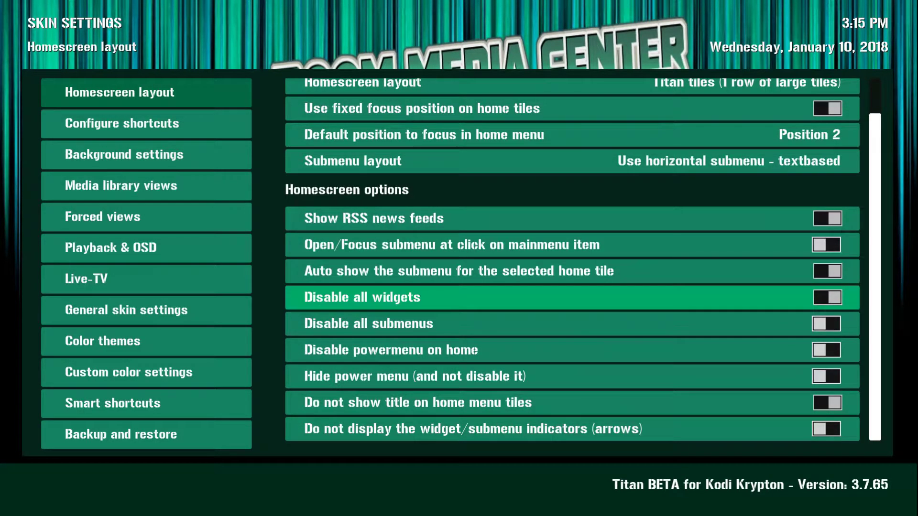
key(Escape)
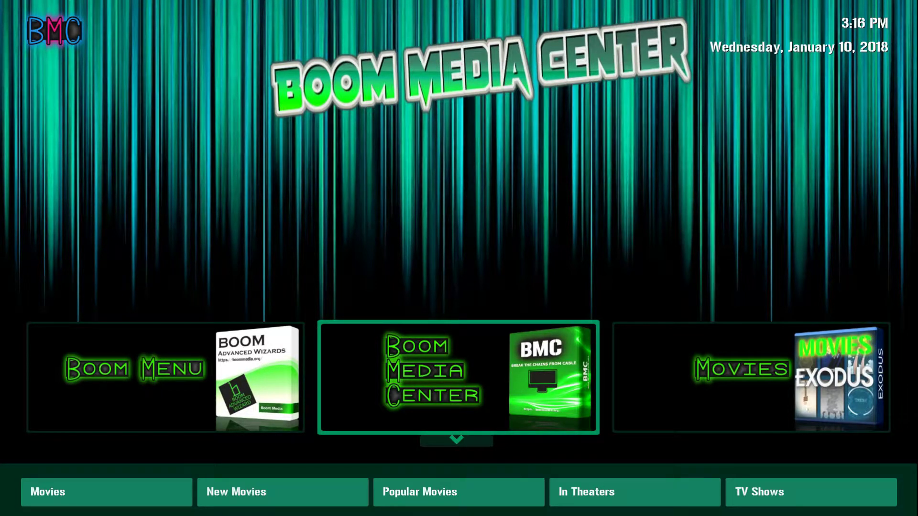
Cycle through the home menu tiles to examine how the home screen and submenus look with widgets disabled.
key(Right)
key(Right)
key(Right)
key(Right)
key(Right)
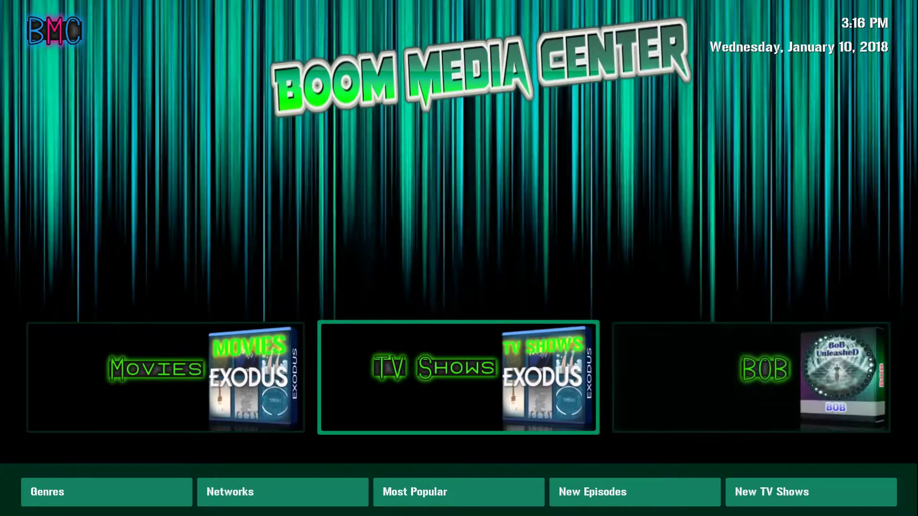
key(Right)
key(Right)
key(Right)
key(Right)
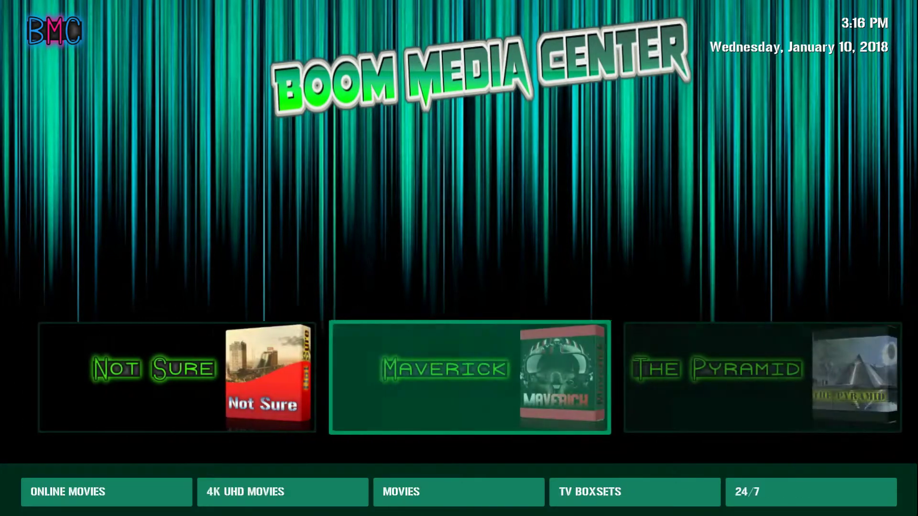
key(Right)
key(Right)
key(Right)
key(Right)
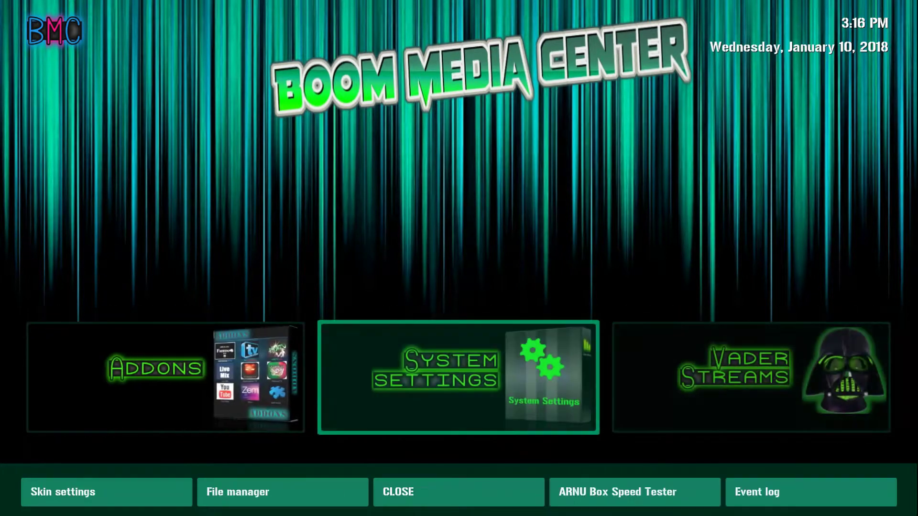
key(Right)
key(Right)
key(Right)
key(Right)
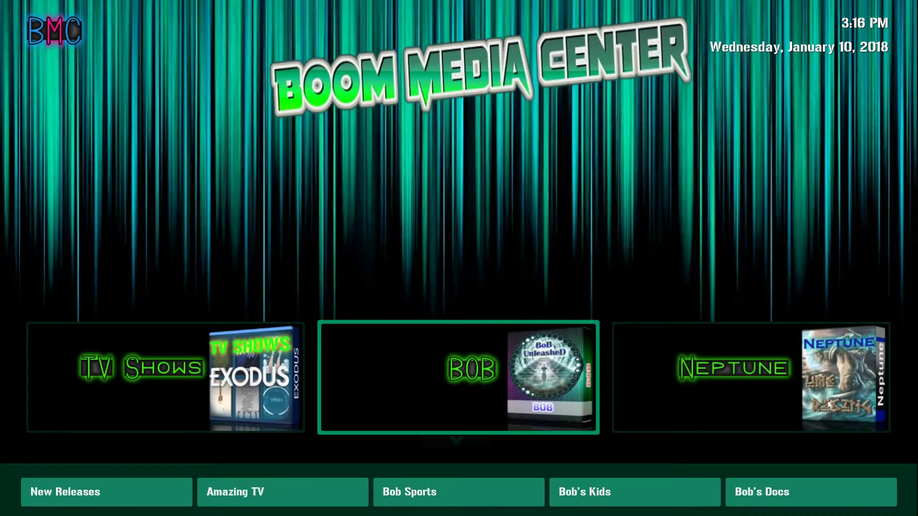
key(Right)
key(Right)
key(Right)
key(Right)
key(Right)
key(Right)
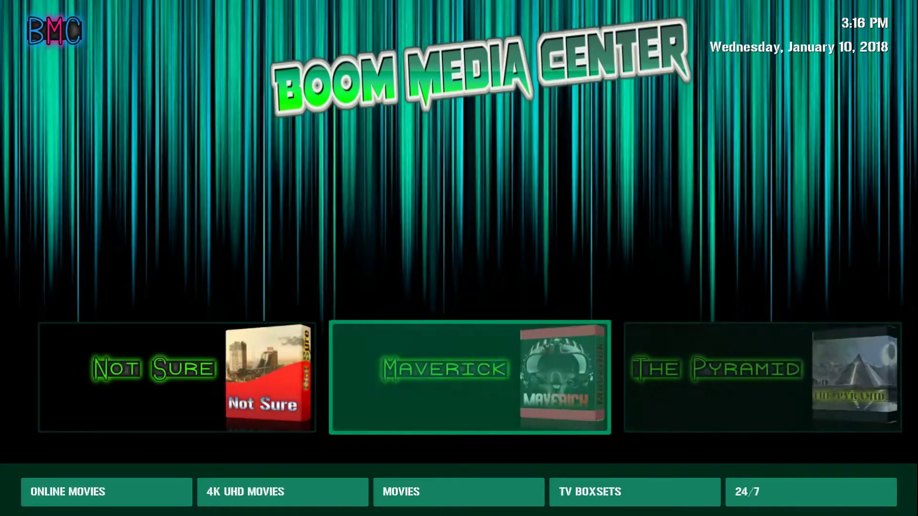
key(Right)
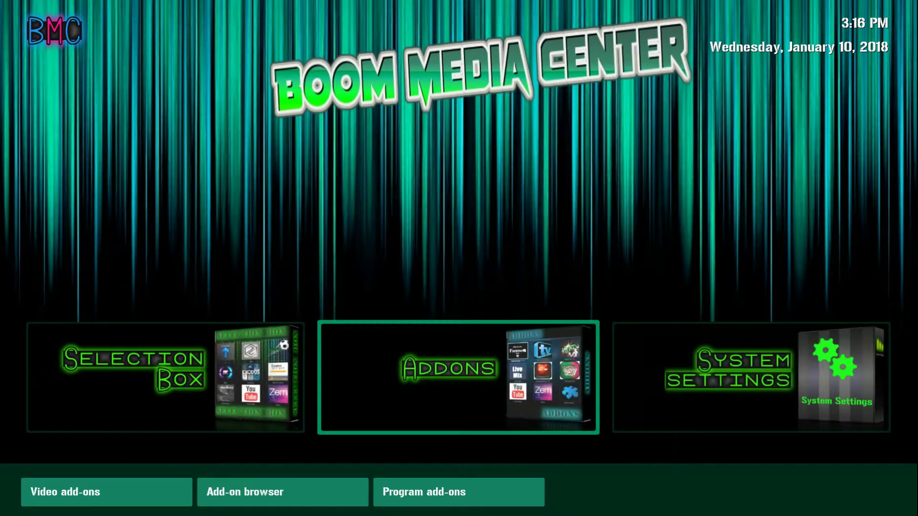
Browse the movie list from American Beauty to Saving Private Ryan, examining each film's artwork, plot and rating.
key(Return)
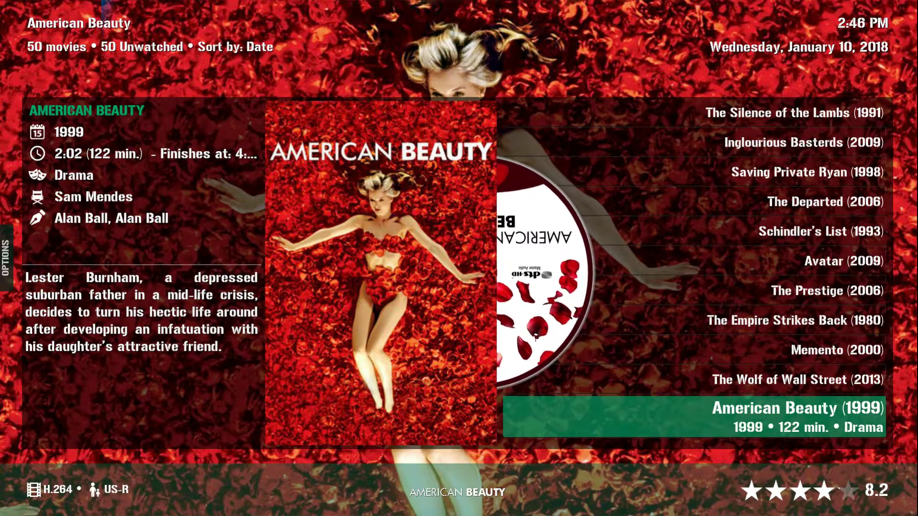
key(Up)
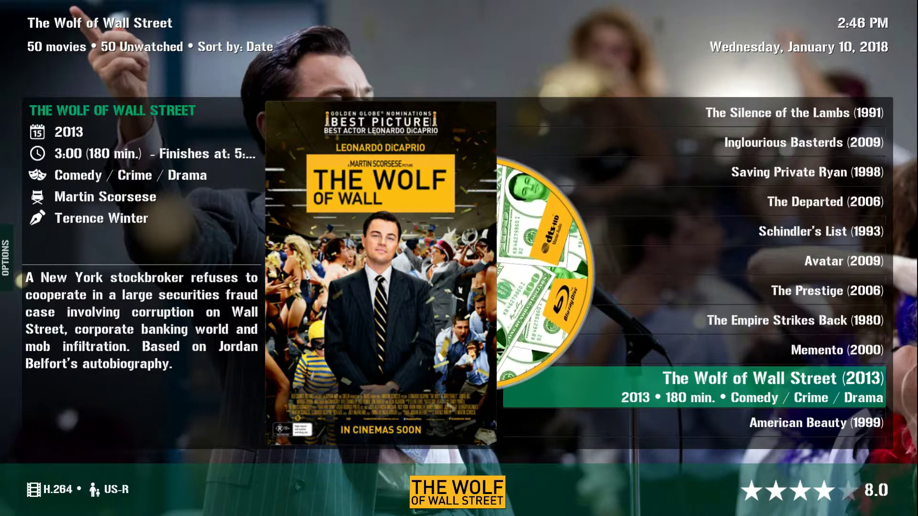
key(Up)
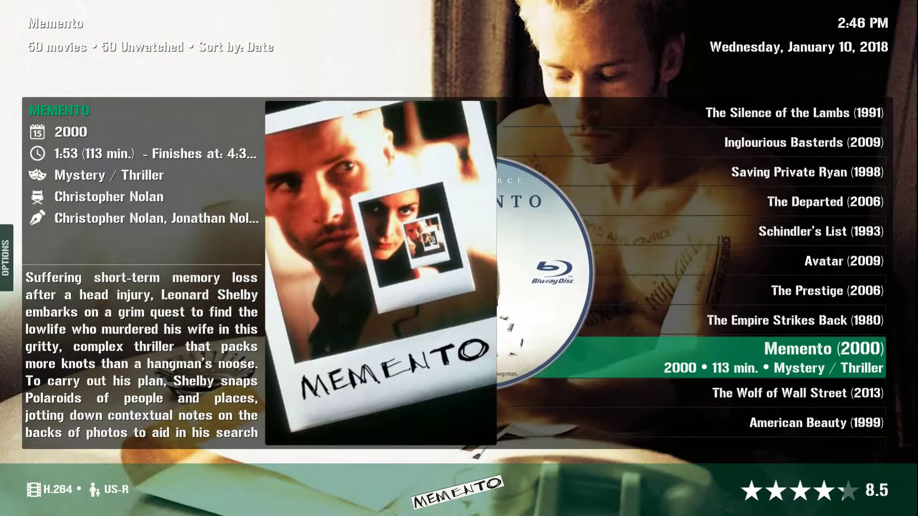
key(Up)
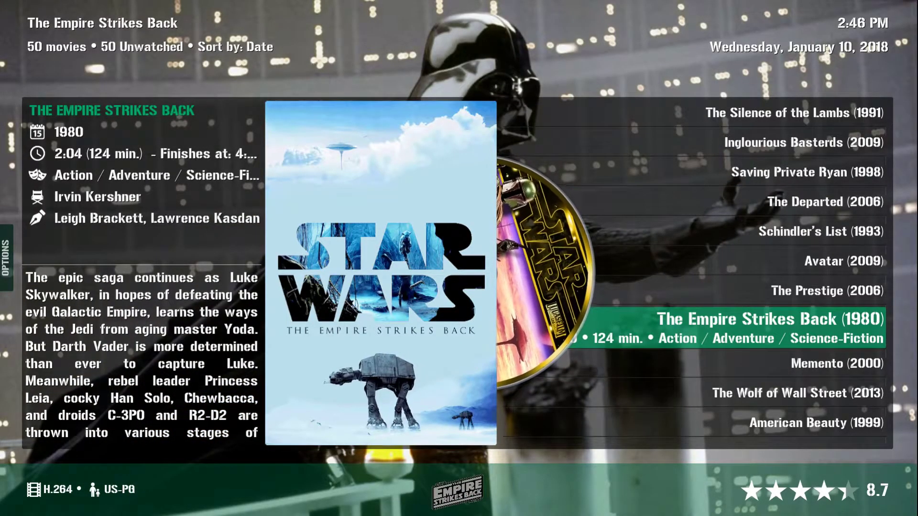
key(Up)
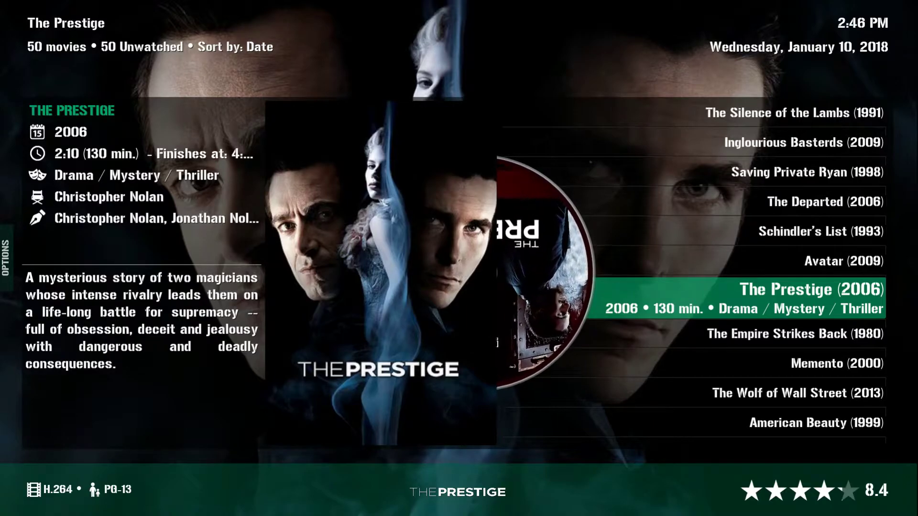
key(Up)
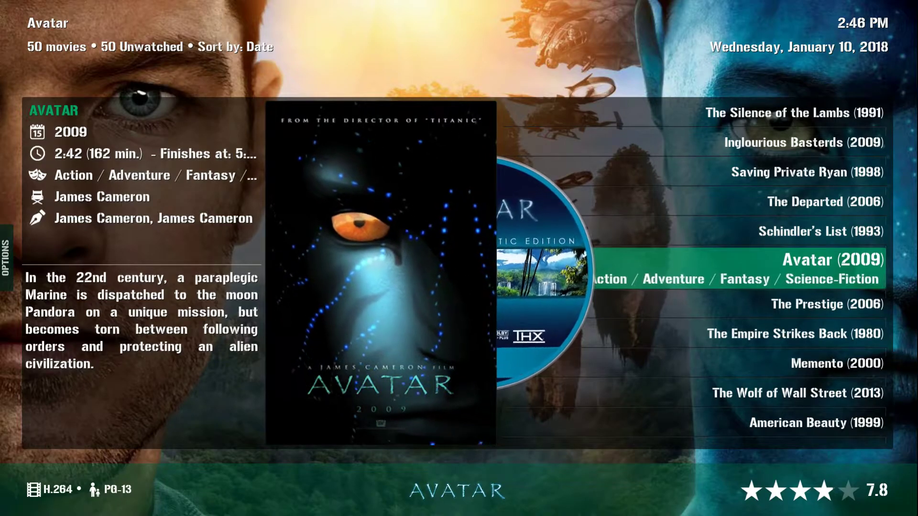
click(812, 230)
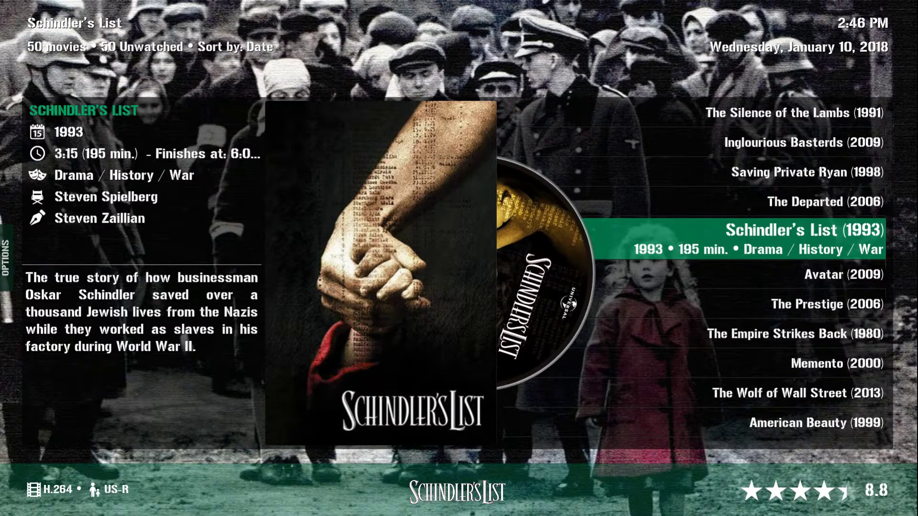
key(Up)
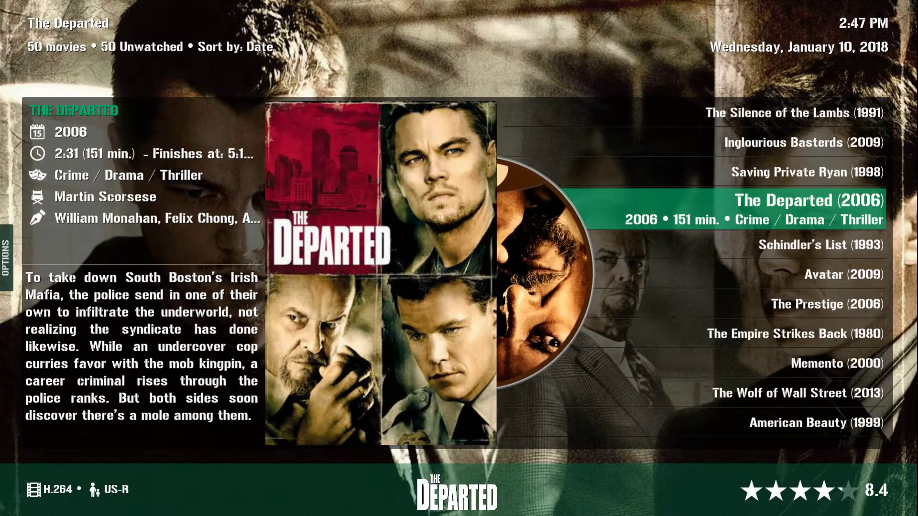
key(Up)
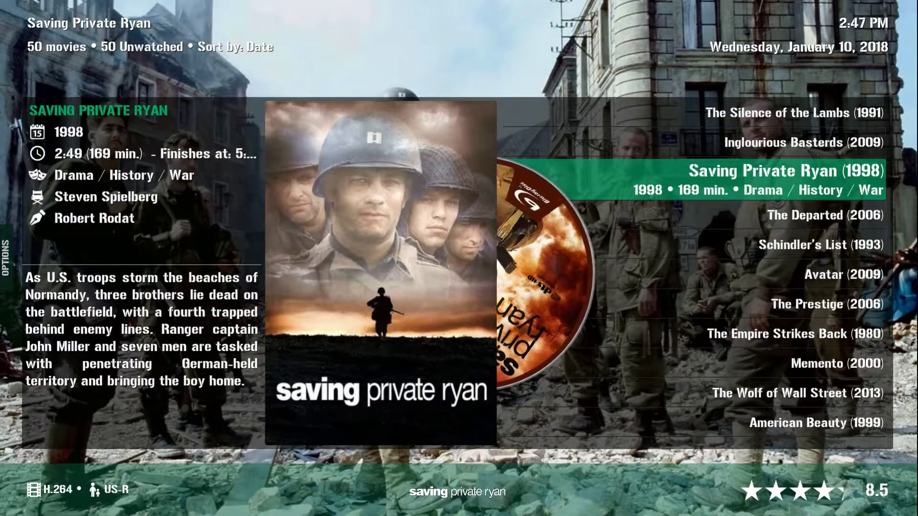
Browse the movie list from Inglourious Basterds up past Fight Club to its top, examining each film's animated poster, disc art and details.
key(Up)
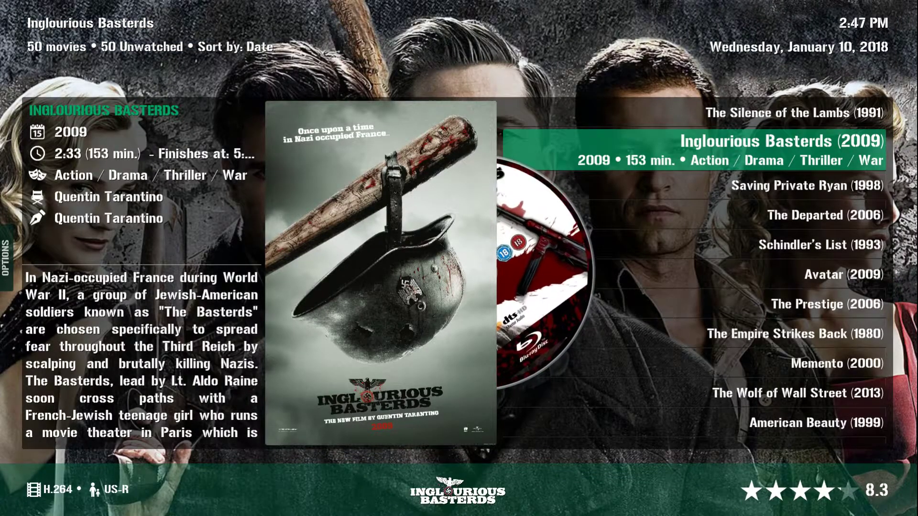
key(Up)
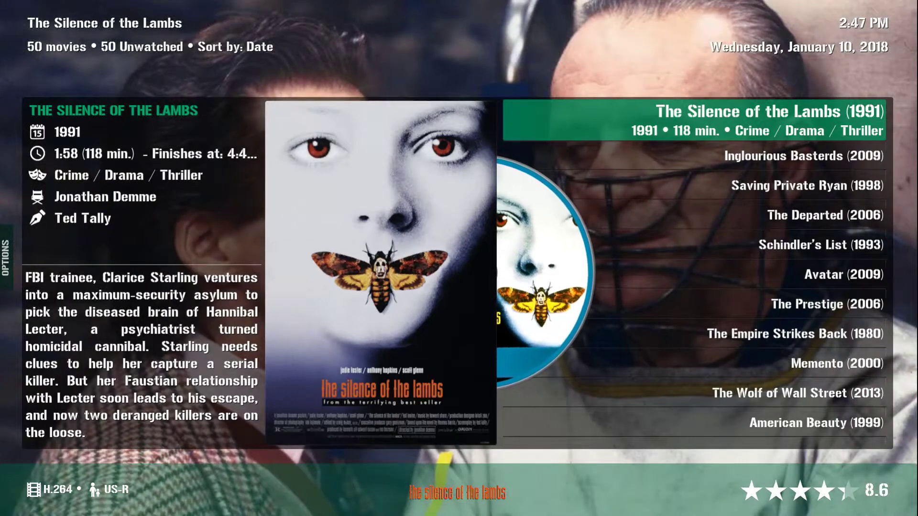
key(Up)
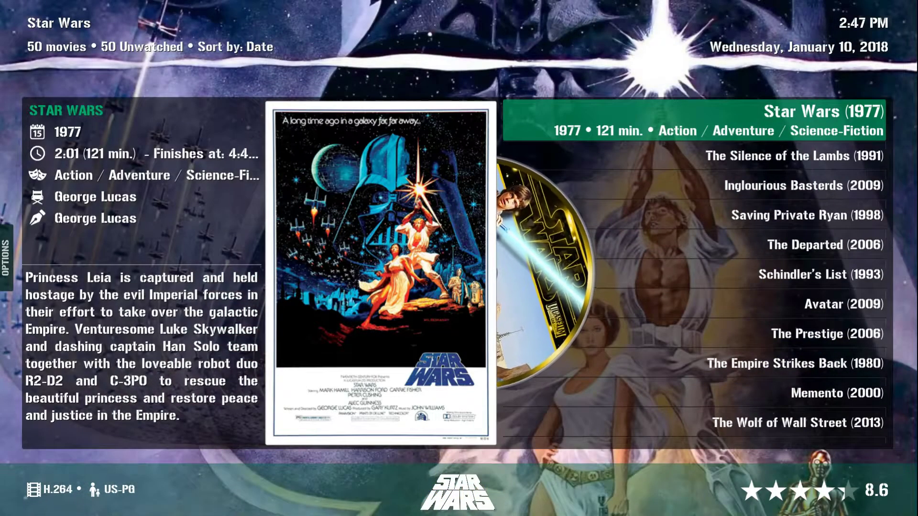
key(Up)
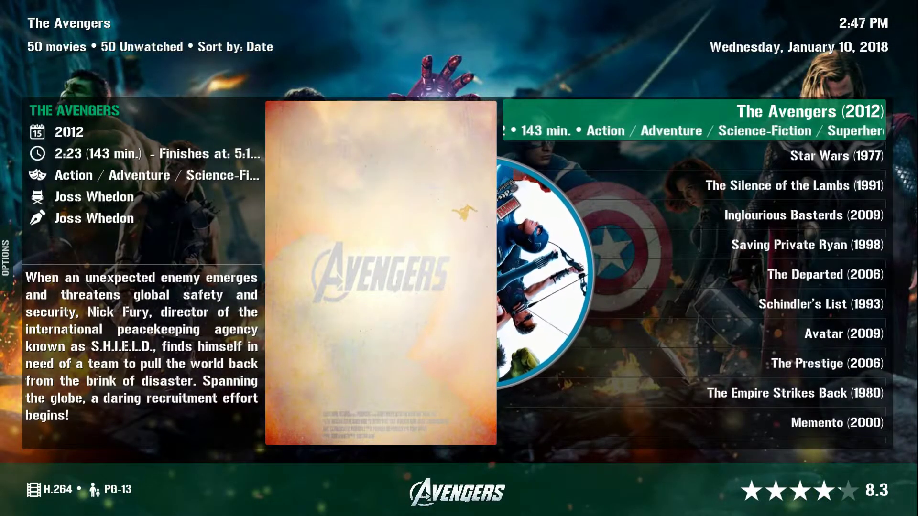
key(Up)
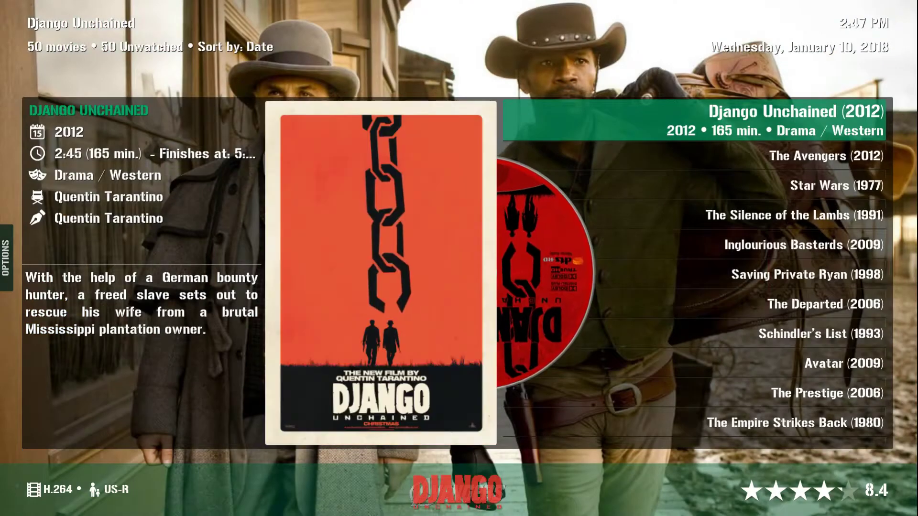
key(Up)
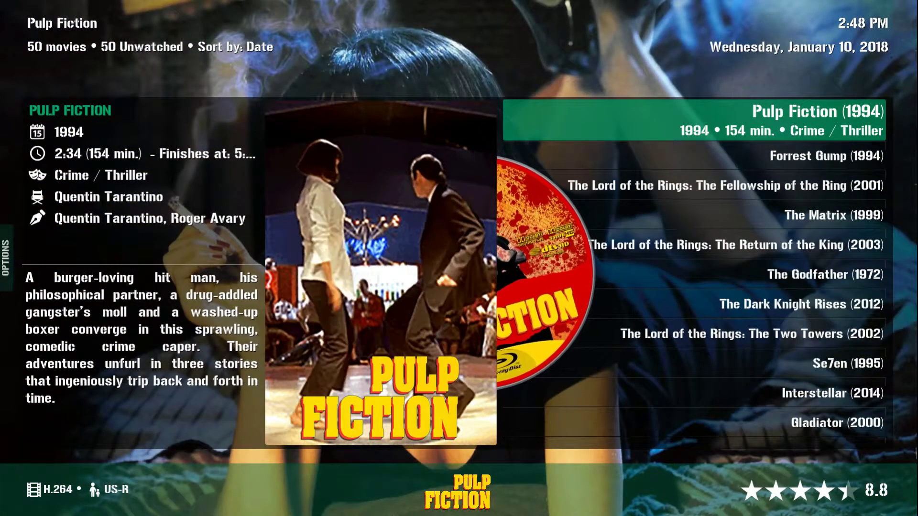
key(Up)
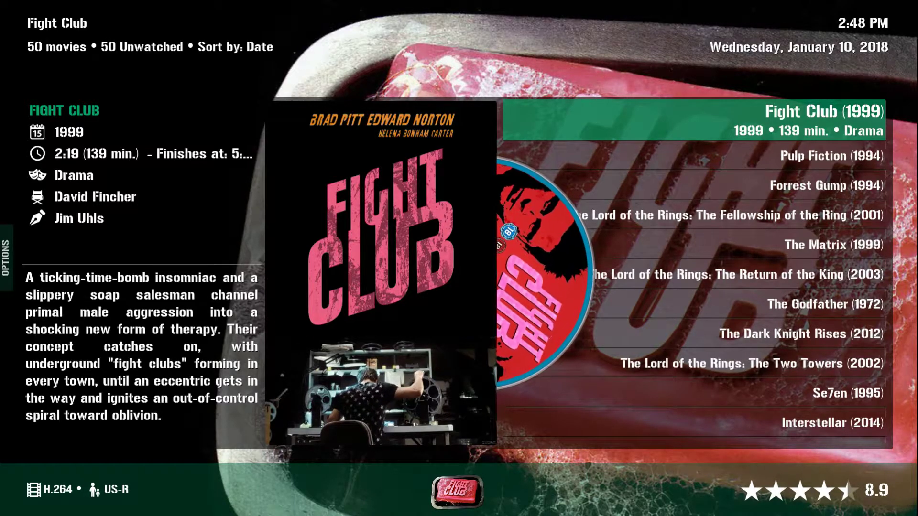
key(Up)
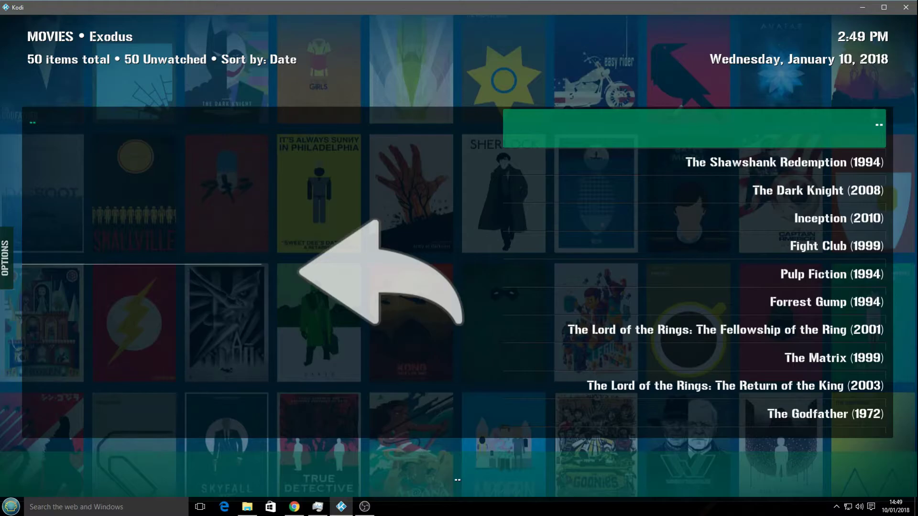
Turn off "Animate Disc-art" in the view options of the movie list, with The Shawshank Redemption selected.
key(Down)
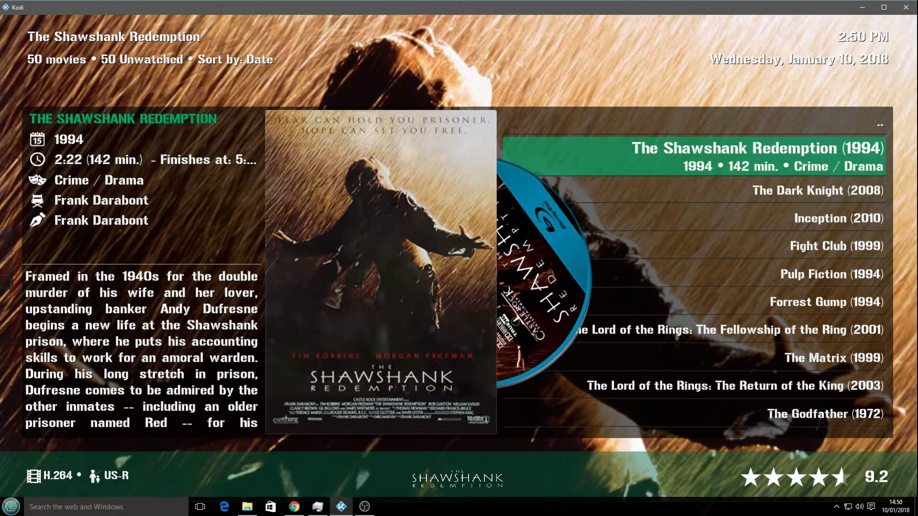
key(Left)
key(Down)
key(Down)
key(Down)
key(Down)
key(Down)
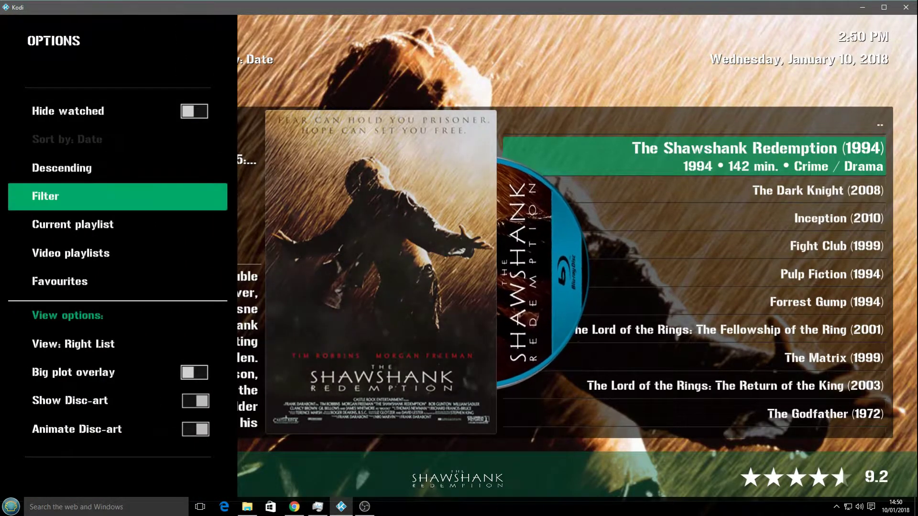
key(Down)
key(Down)
key(Down)
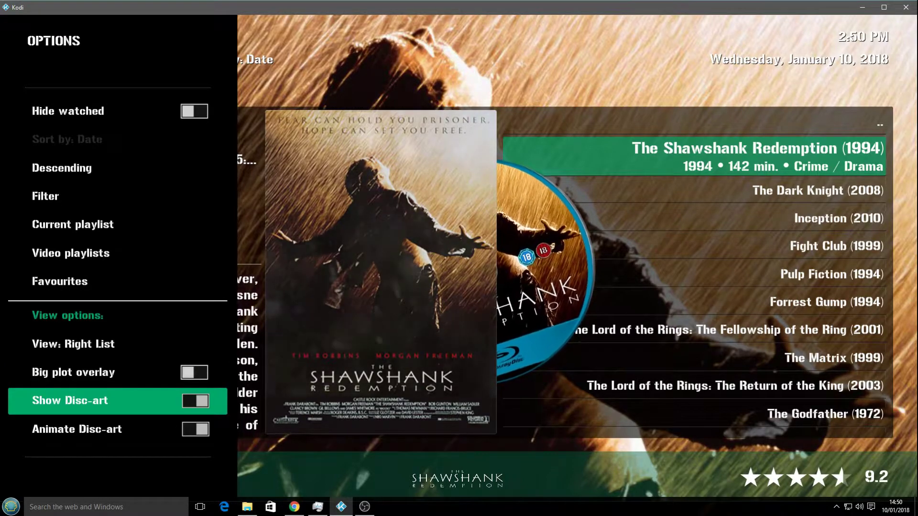
key(Down)
key(Return)
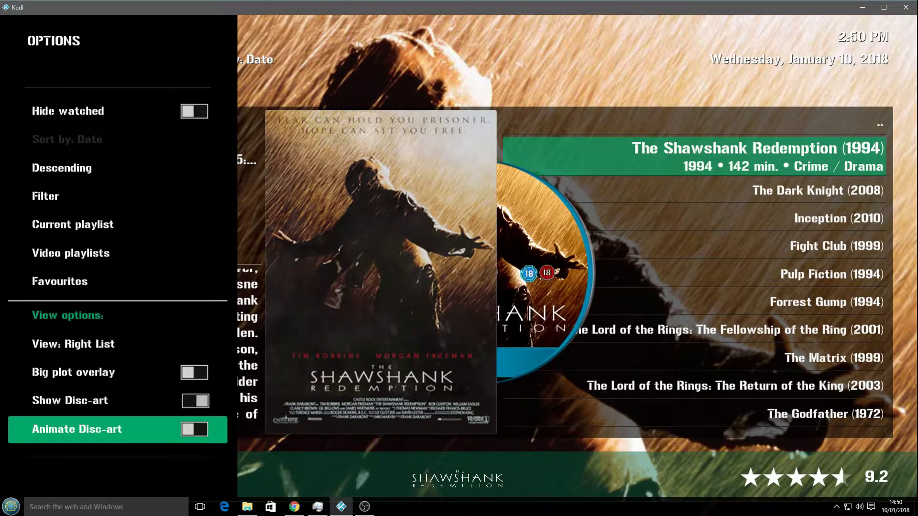
Turn off "Show Disc-art" in the view options and return to the movie list.
key(Up)
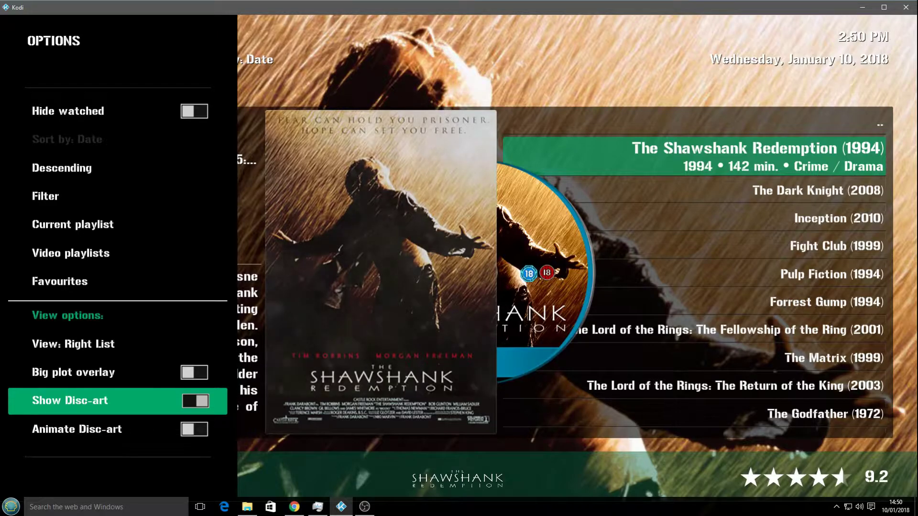
key(Return)
key(Escape)
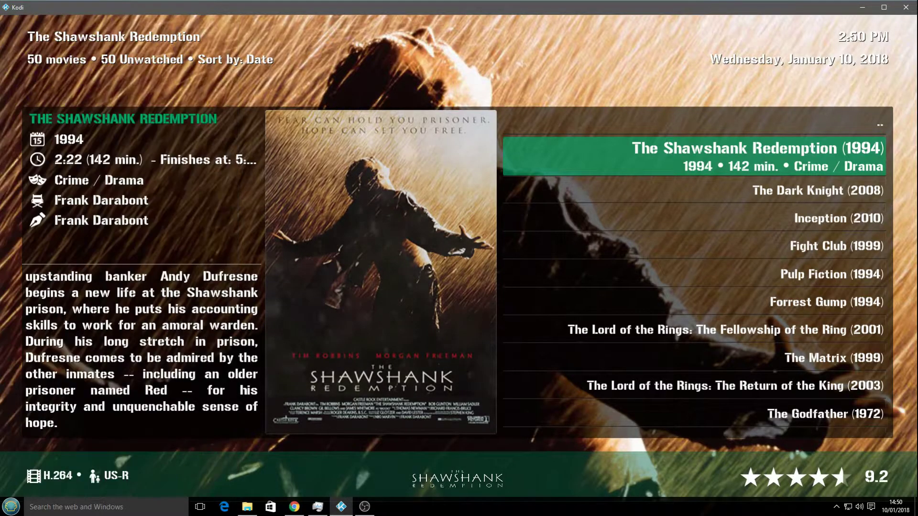
Browse from The Dark Knight to The Lord of the Rings: The Fellowship of the Ring to examine the listings without disc art.
key(Down)
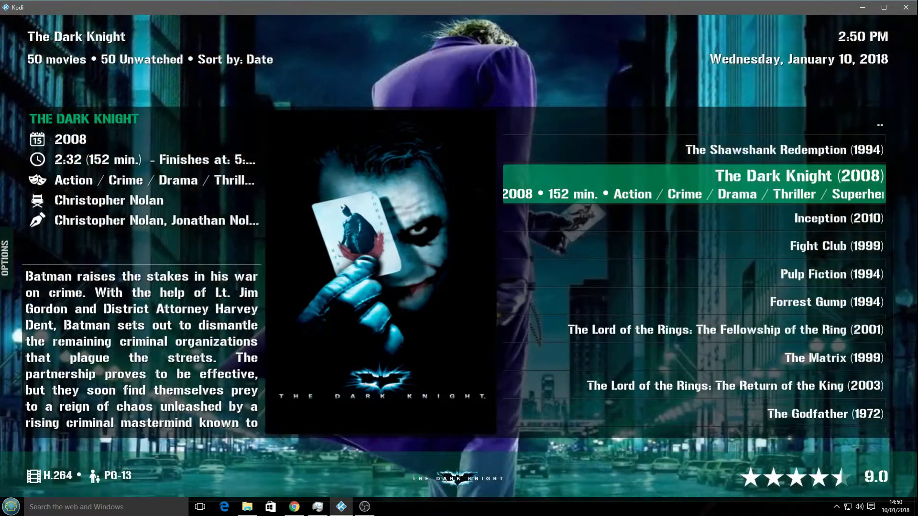
key(Down)
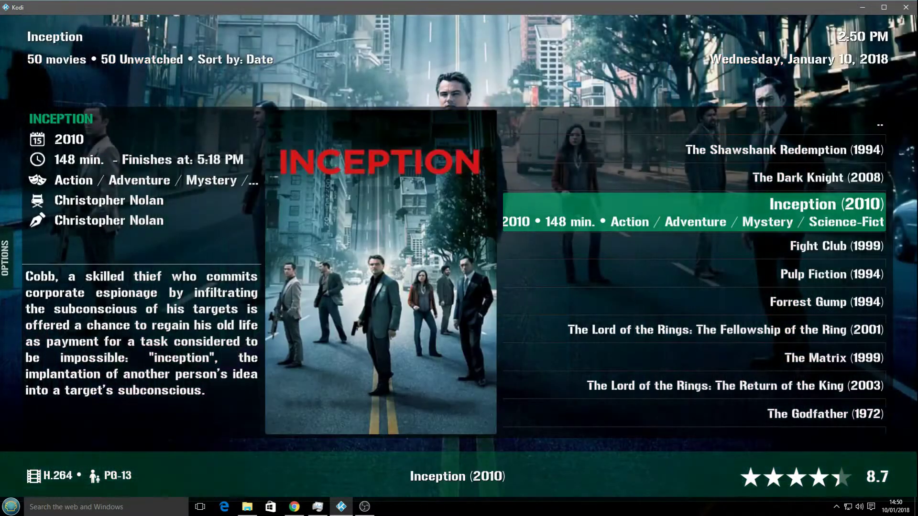
key(Down)
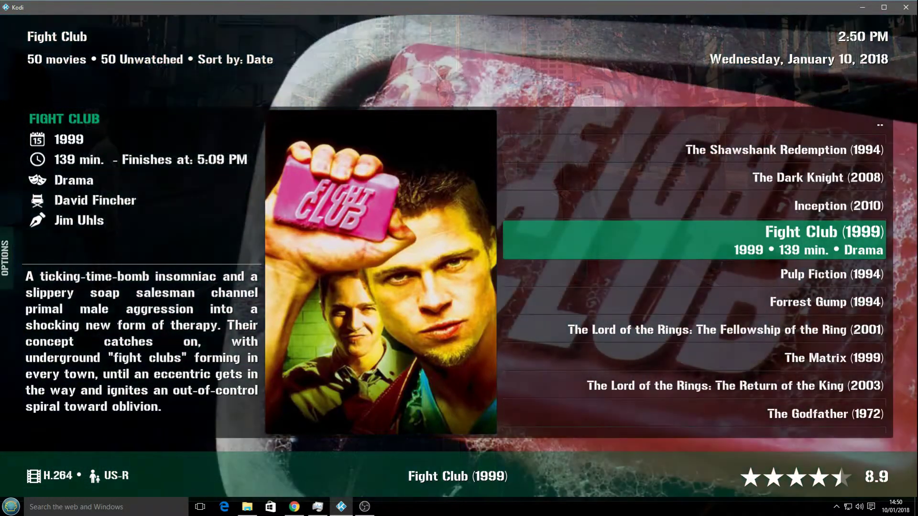
key(Down)
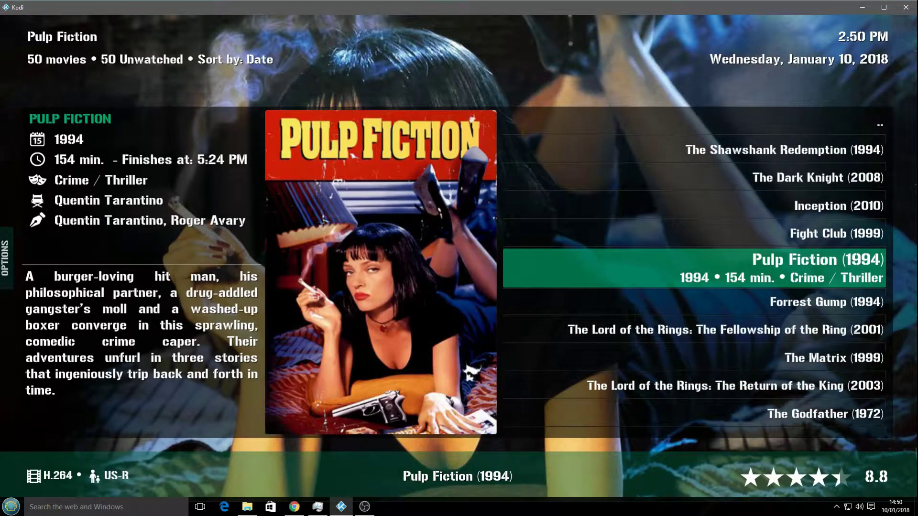
key(Down)
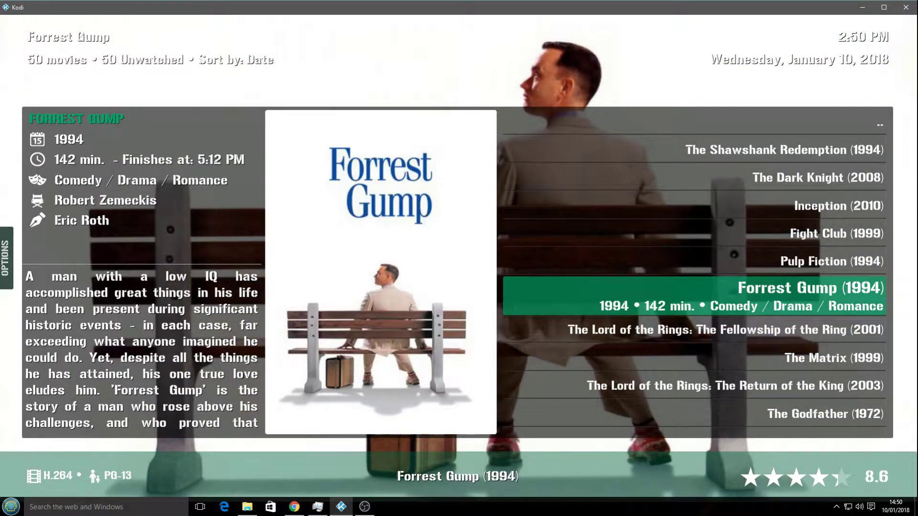
key(Down)
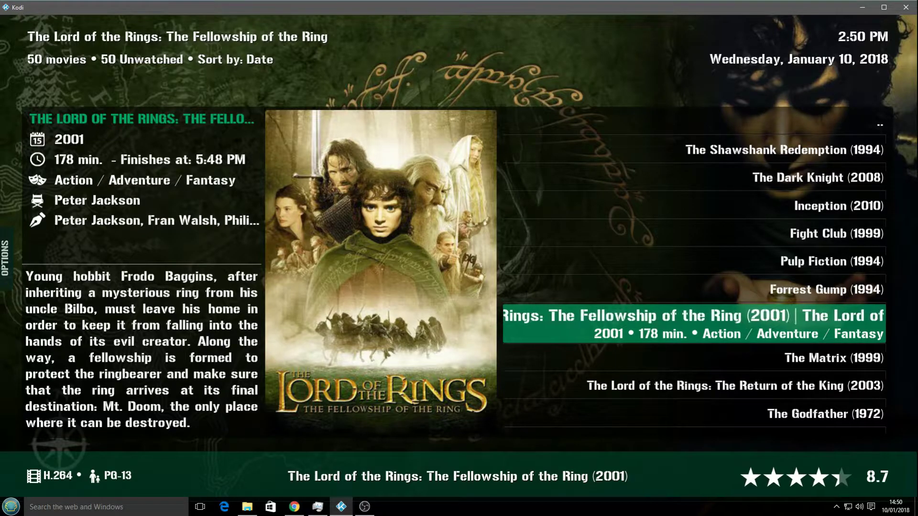
Go back to The Shawshank Redemption and open the Media library views skin settings from the list's options.
key(Up)
key(Up)
key(Up)
key(Up)
key(Up)
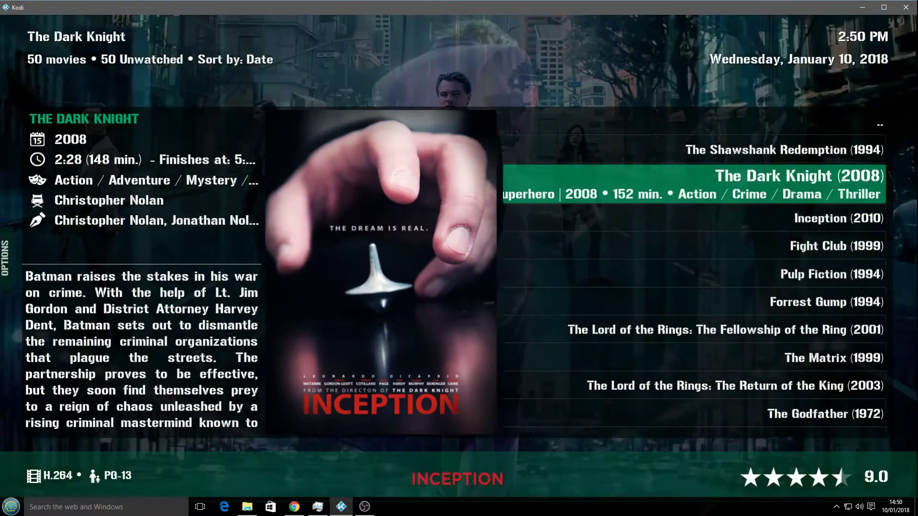
key(Up)
key(Left)
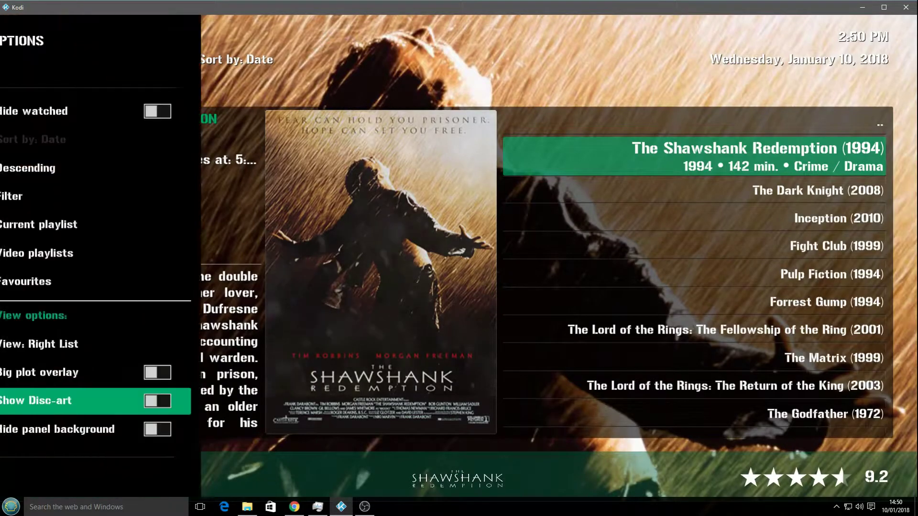
key(Down)
key(Down)
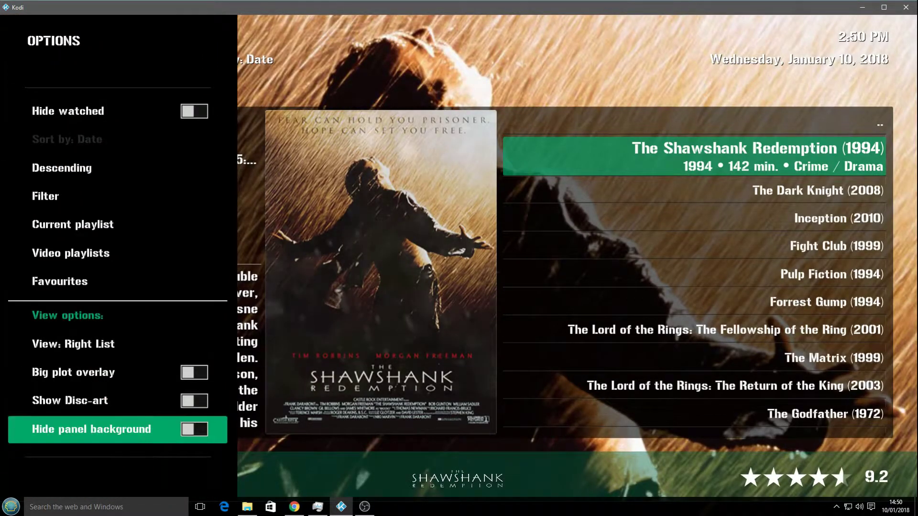
key(Return)
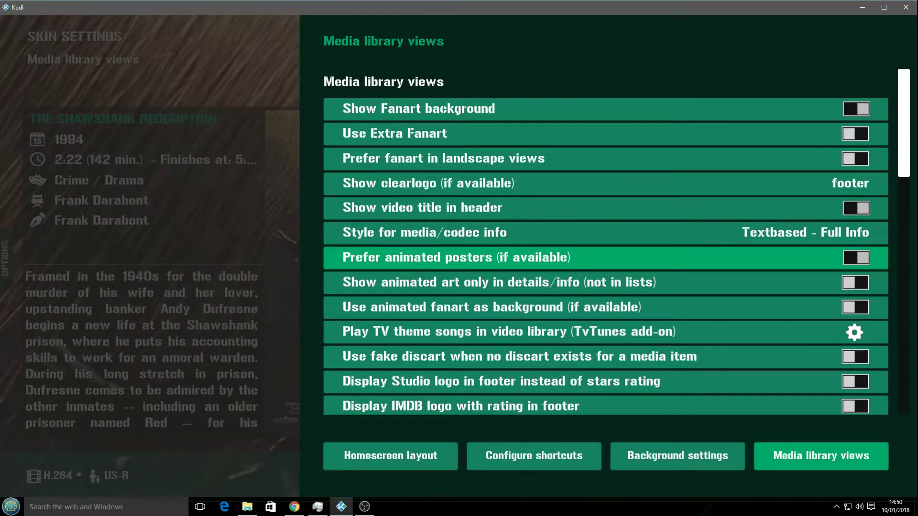
Turn off "Prefer animated posters (if available)" and return to the movie list.
key(Down)
key(Up)
key(Return)
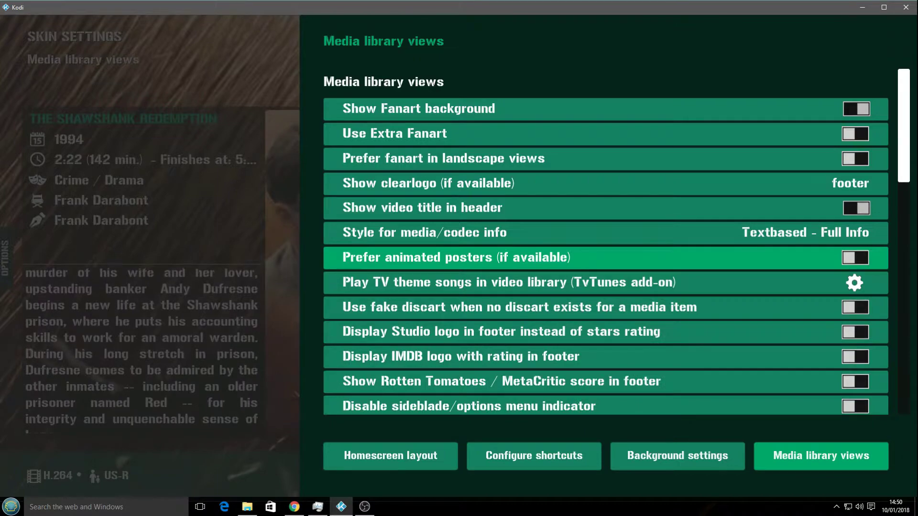
key(Escape)
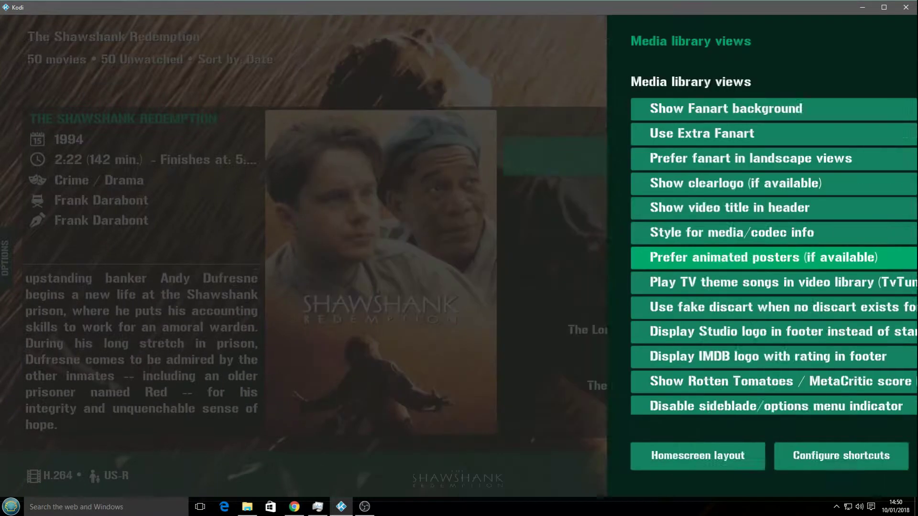
Browse down the movie list and back up to its parent-folder entry to examine the non-animated posters.
key(Down)
key(Down)
key(Down)
key(Down)
key(Down)
key(Down)
key(Down)
key(Down)
key(Down)
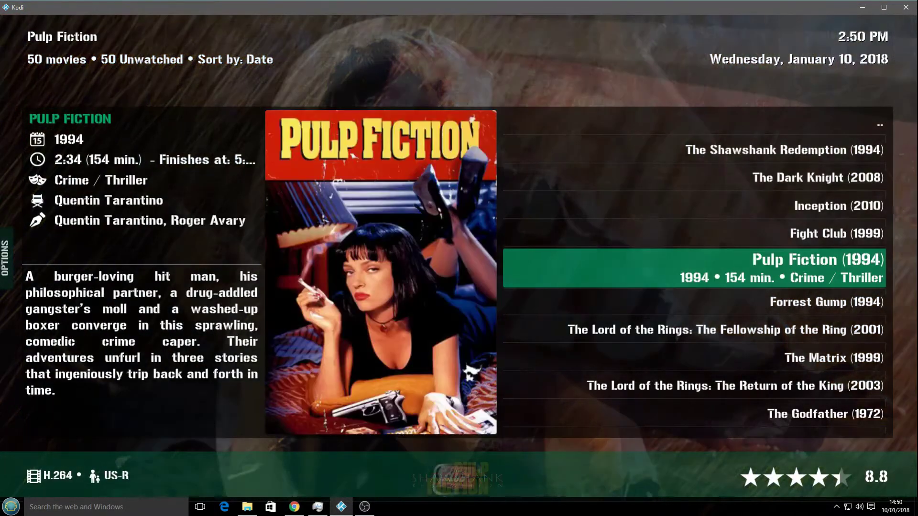
key(Up)
key(Up)
key(Up)
key(Up)
key(Up)
key(Up)
key(Up)
key(Up)
key(Up)
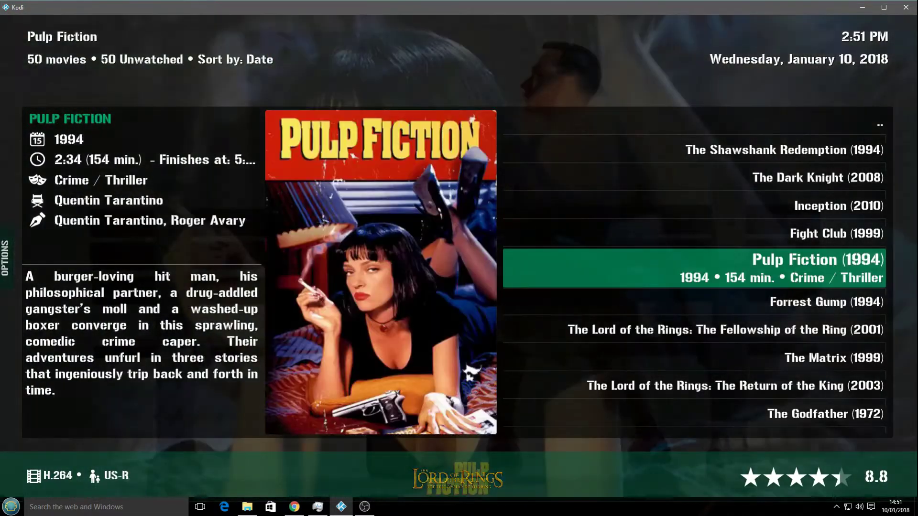
key(Up)
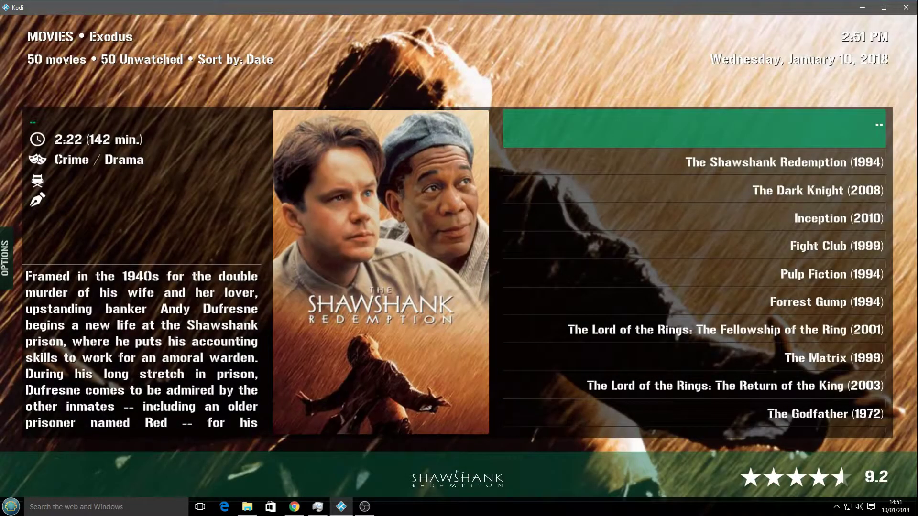
Leave the Most Voted movie list and its parent category list for the Exodus main menu.
key(Return)
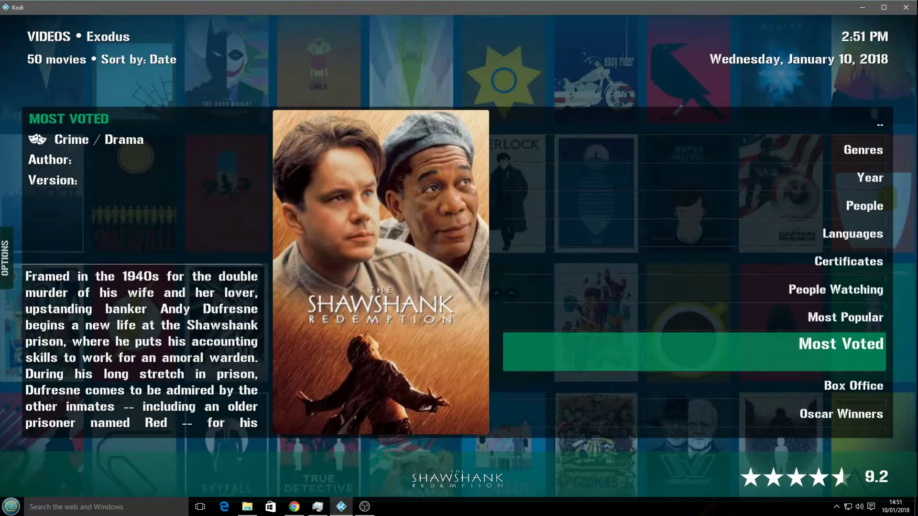
key(Up)
key(Up)
key(Up)
key(Up)
key(Up)
key(Up)
key(Up)
key(Up)
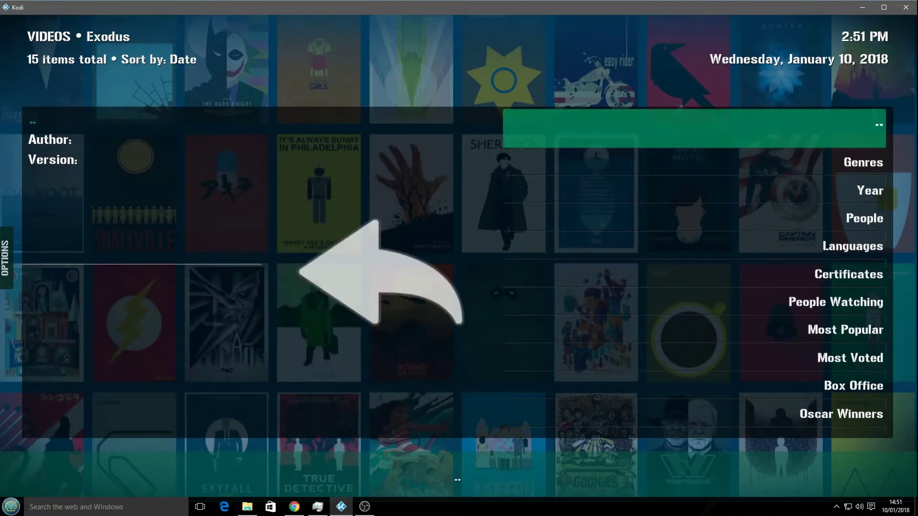
key(Return)
Leave the Exodus main menu and return to the home screen.
key(Up)
key(Up)
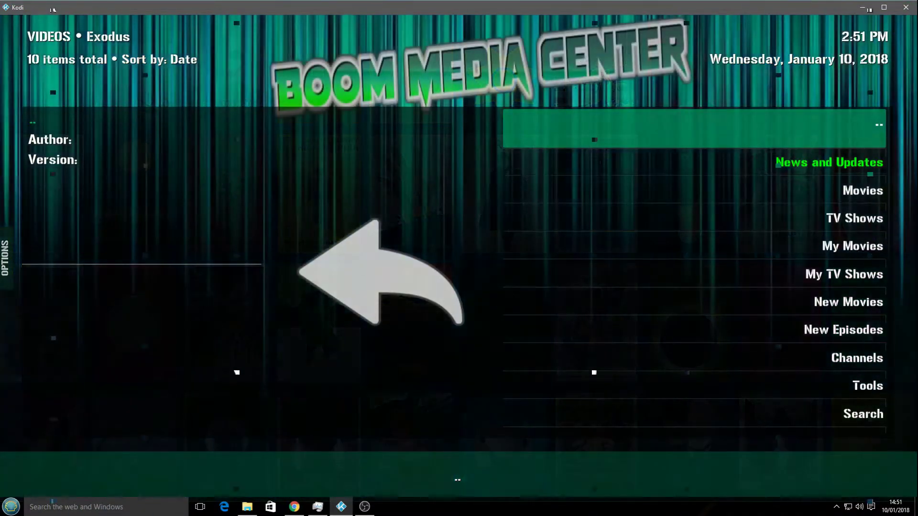
key(Return)
key(BackSpace)
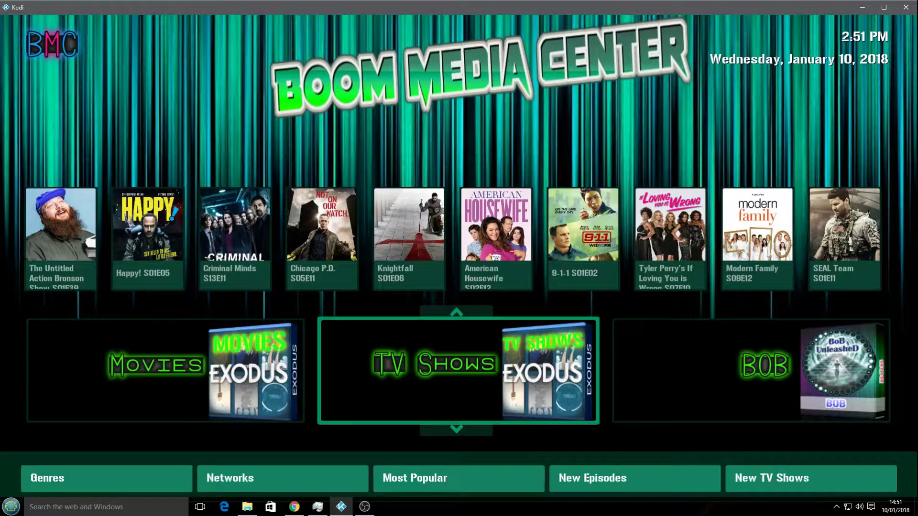
Open the Exodus Movies tile from the home screen.
key(Left)
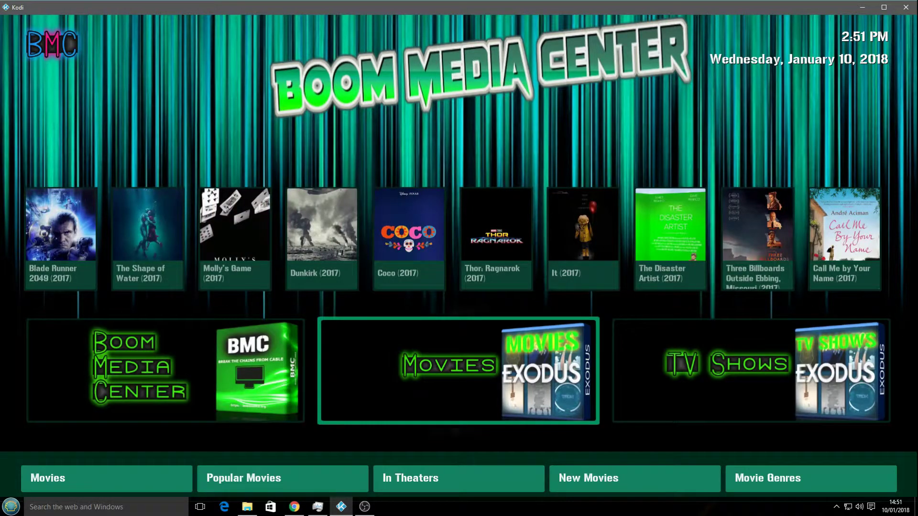
key(Return)
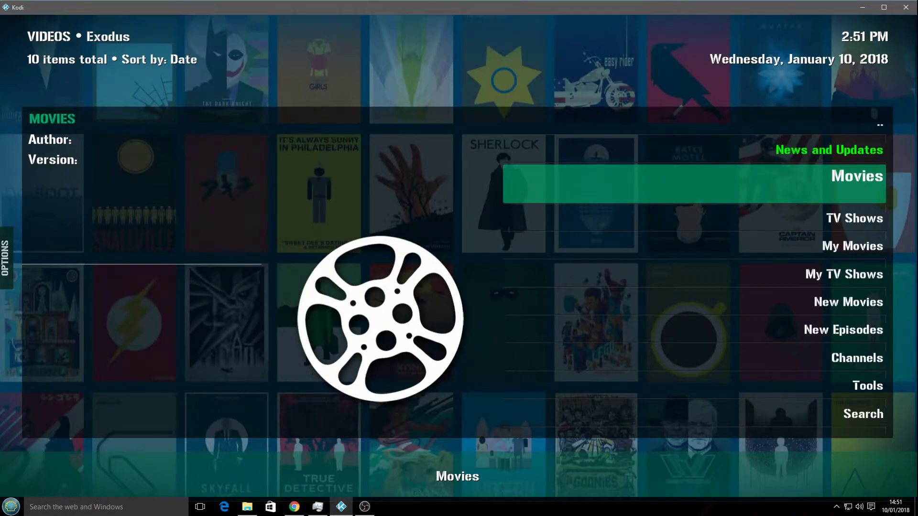
Open the Most Voted list from the Movies category and select The Shawshank Redemption (1994).
key(Return)
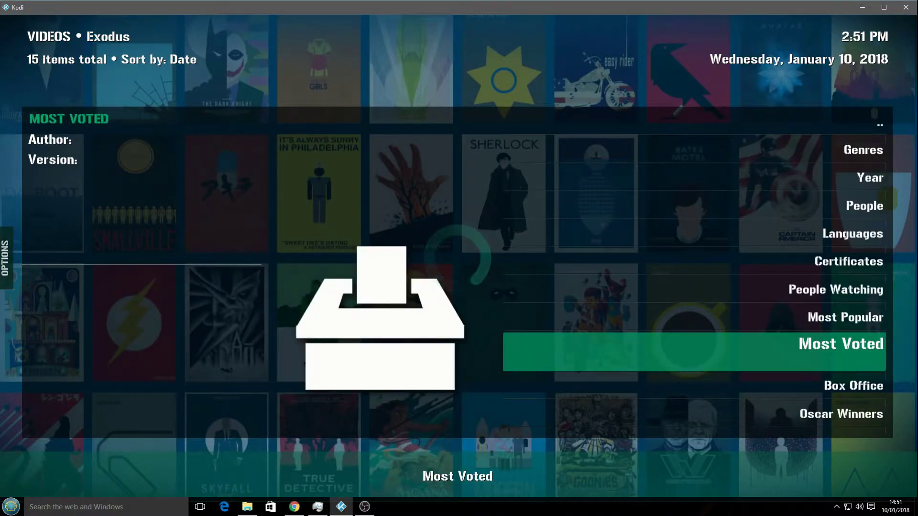
key(Return)
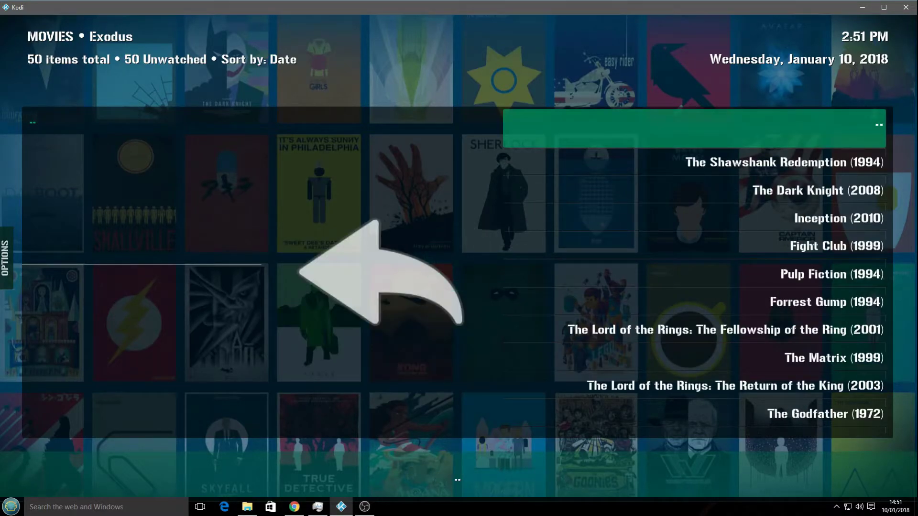
key(Down)
Switch the Most Voted movie list to the Panel view.
key(Left)
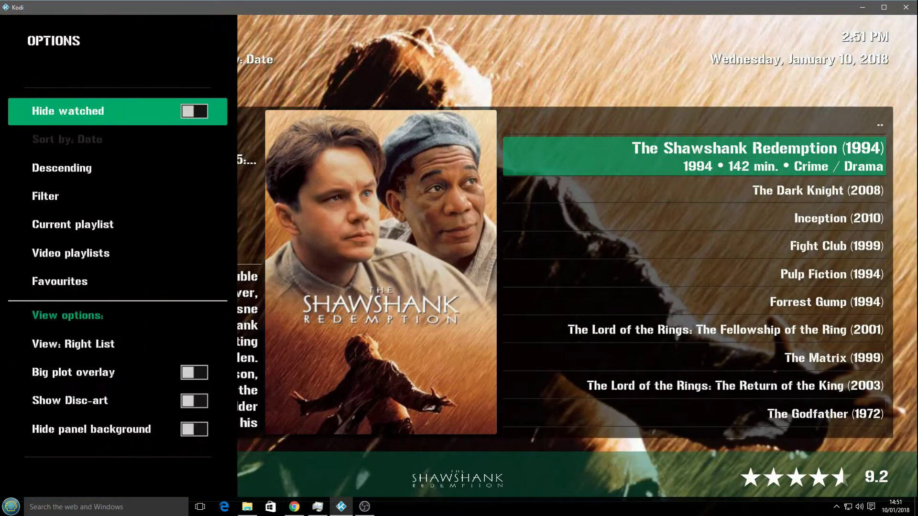
key(Down)
key(Down)
key(Down)
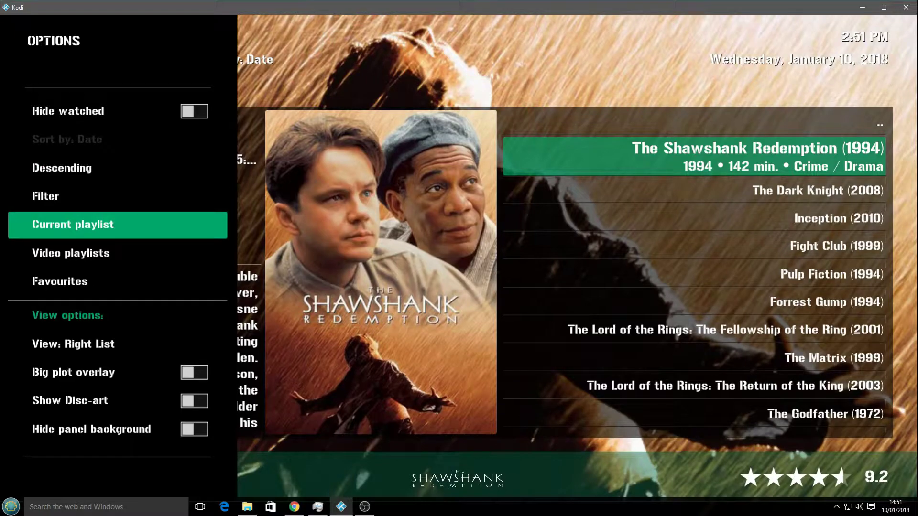
key(Down)
key(Down)
key(Down)
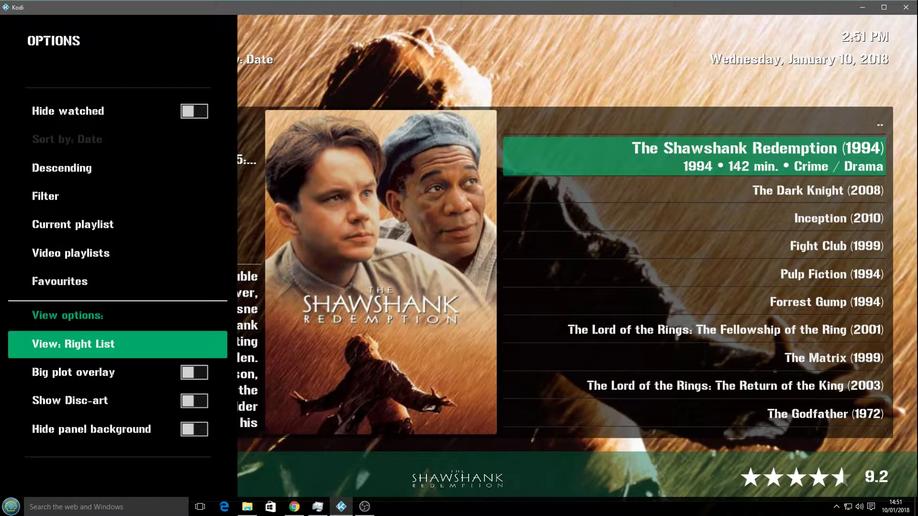
key(Return)
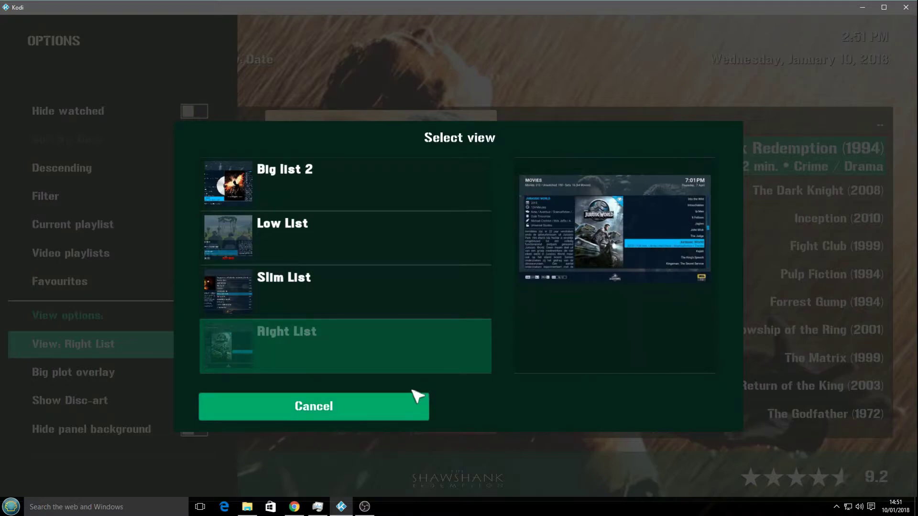
key(Down)
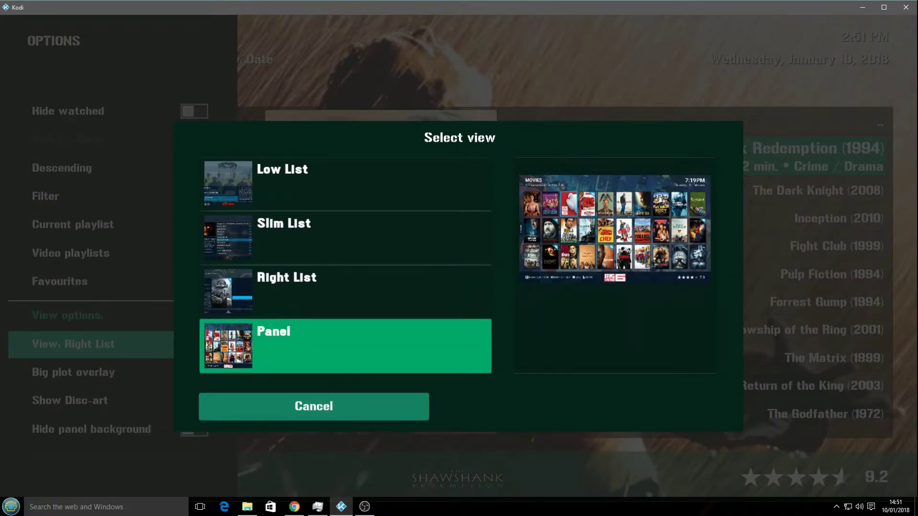
key(Return)
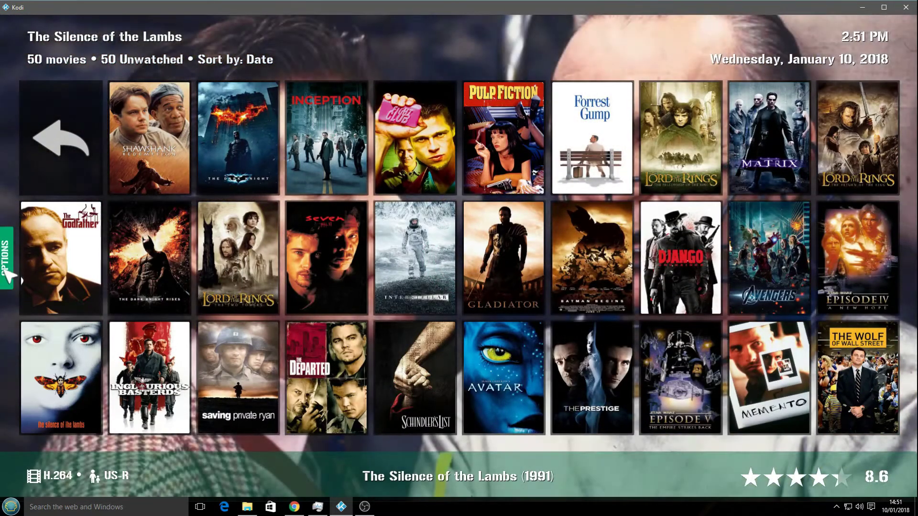
Change the movie list's view to Panel details.
mouse_move(10, 276)
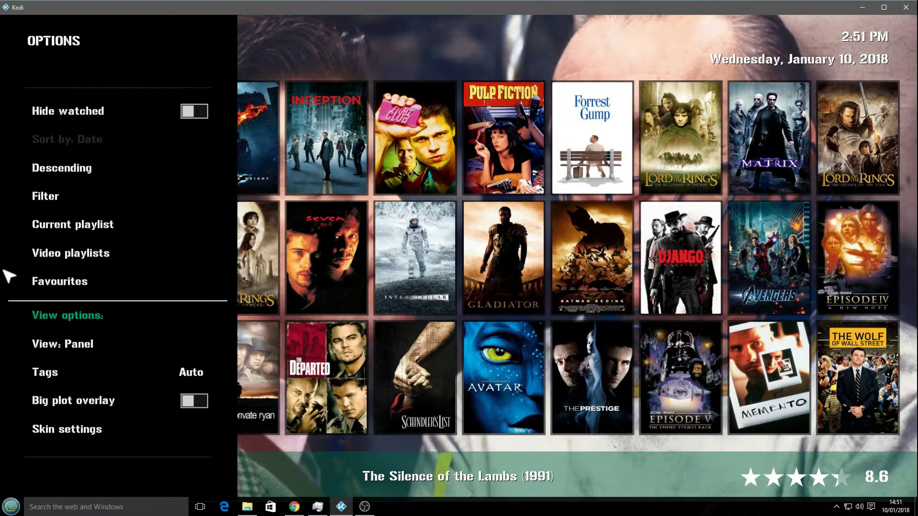
click(53, 352)
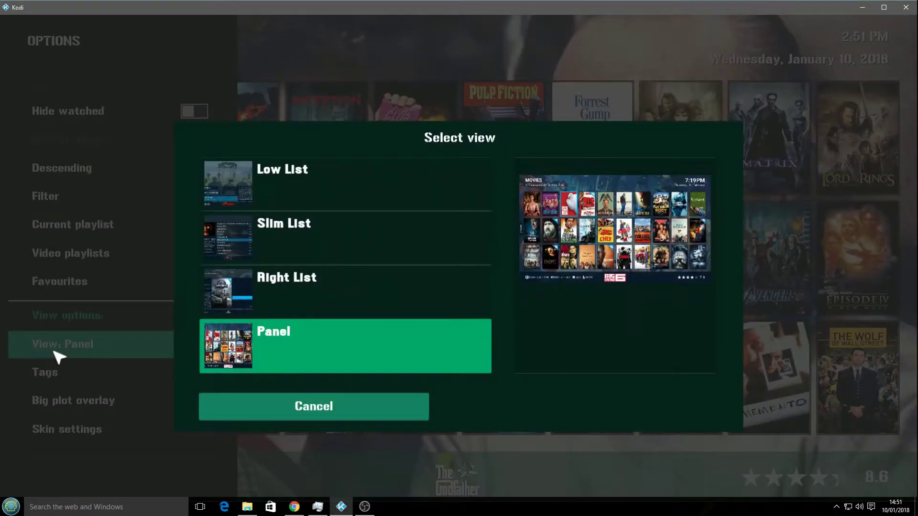
key(Down)
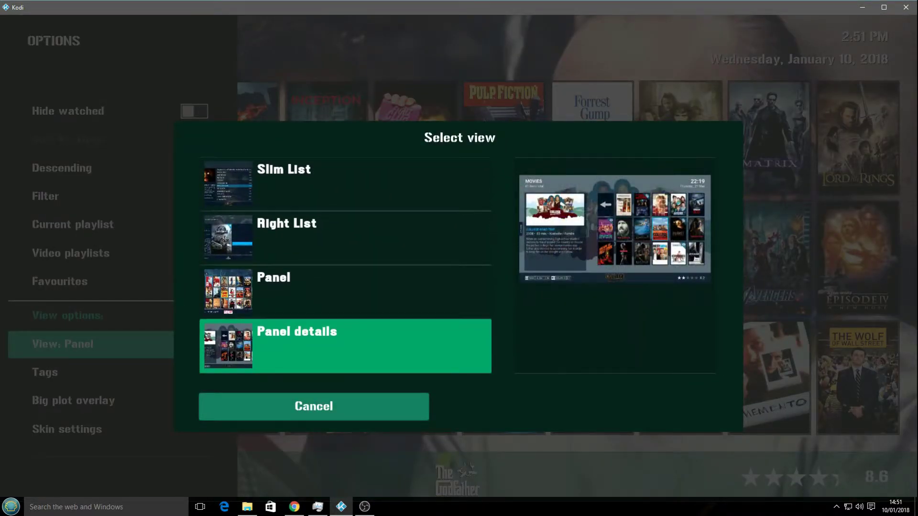
key(Return)
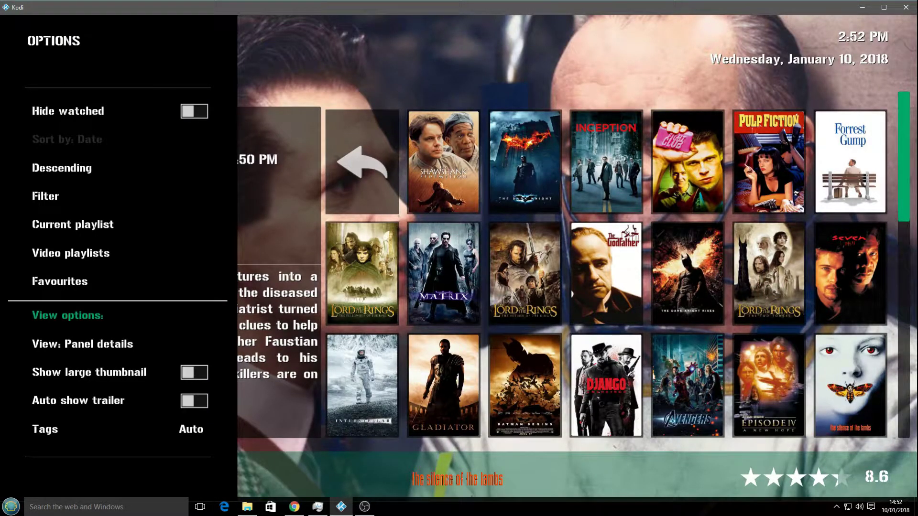
Browse the poster grid from The Silence of the Lambs to The Avengers to examine the Panel details layout.
key(Up)
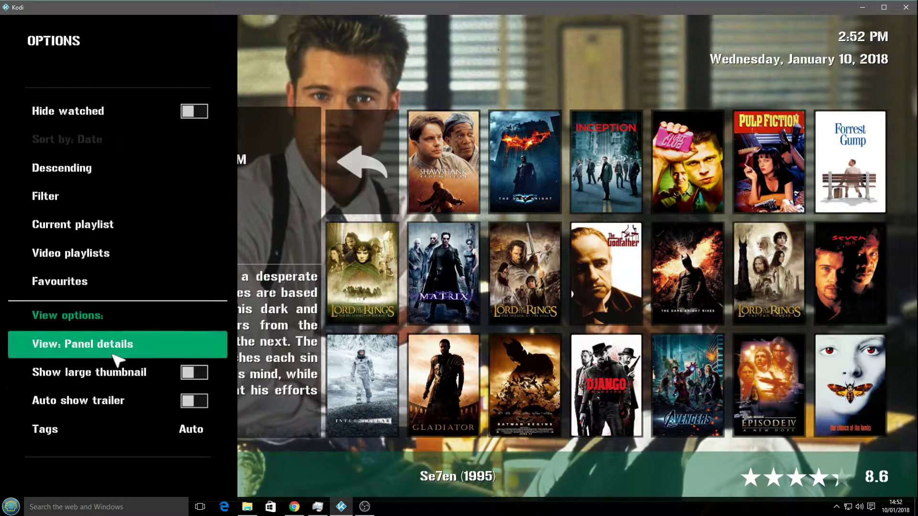
key(Right)
key(Down)
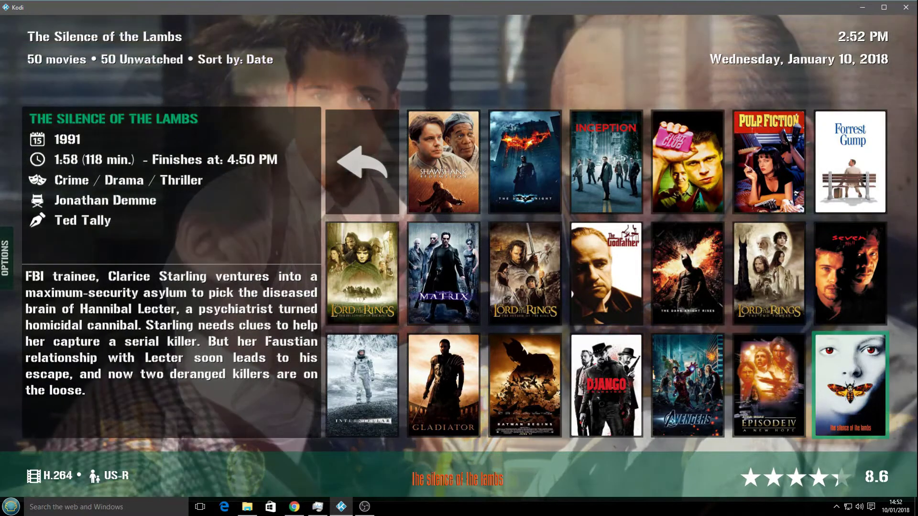
key(Left)
key(Left)
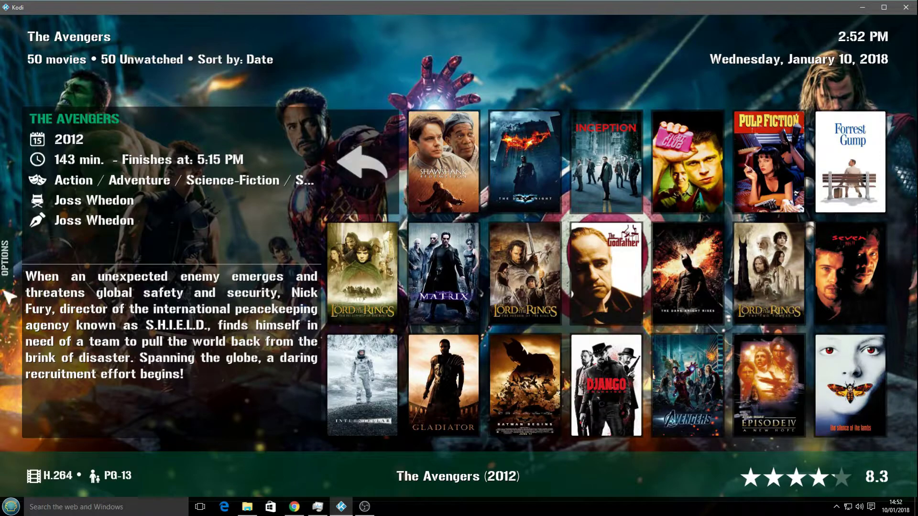
Preview the remaining panel layouts in the view selection and apply the Thumbs view to the movie list.
click(14, 280)
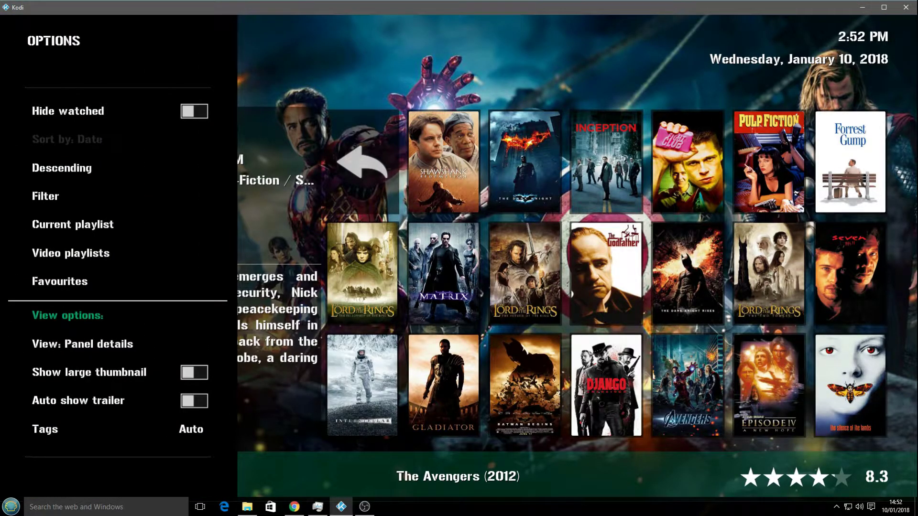
click(88, 350)
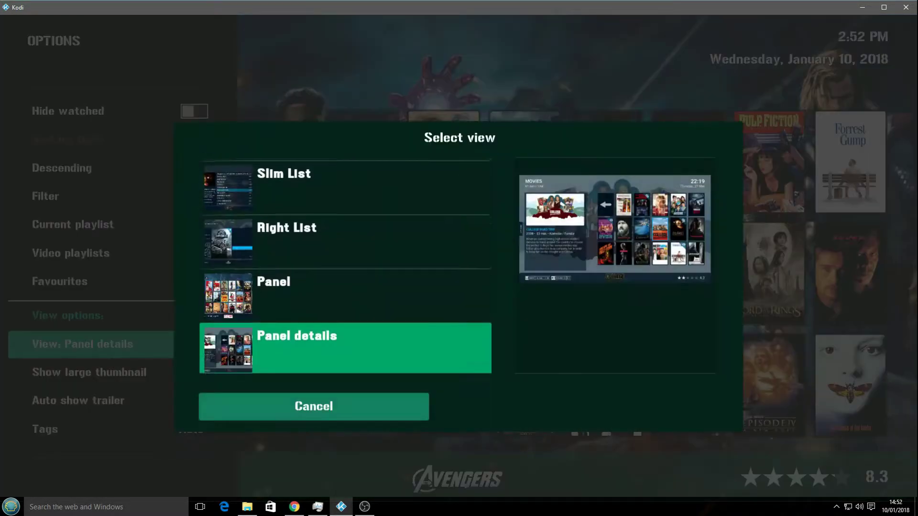
key(Down)
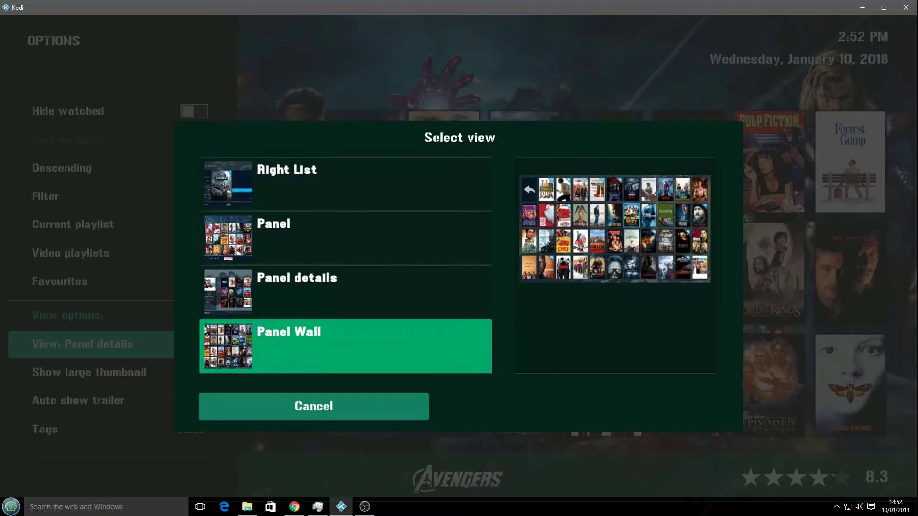
key(Down)
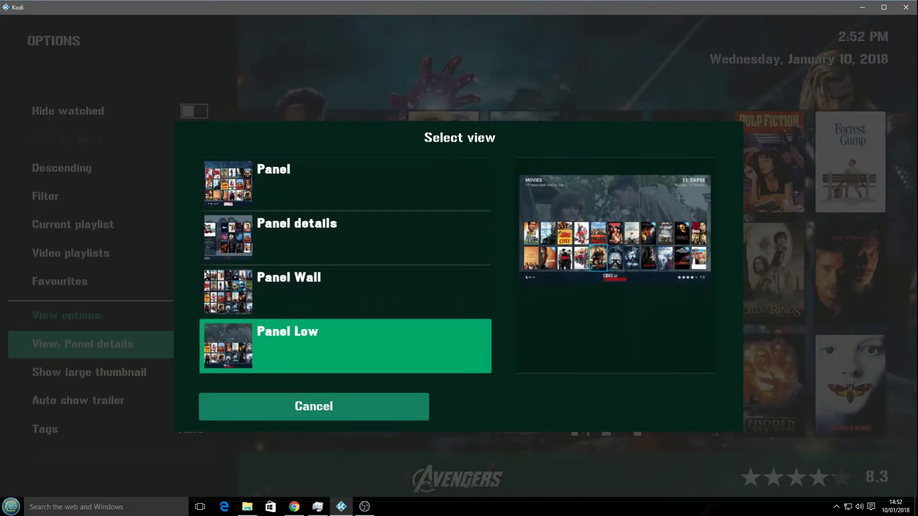
key(Down)
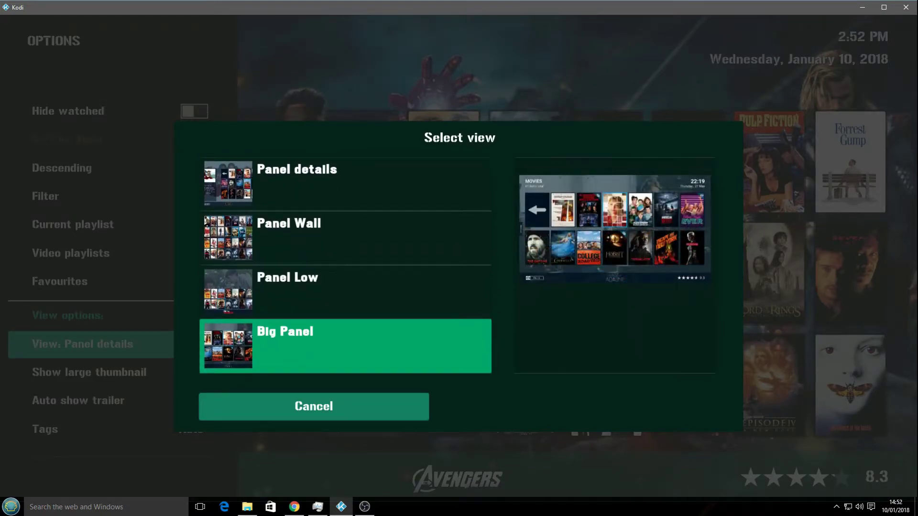
key(Down)
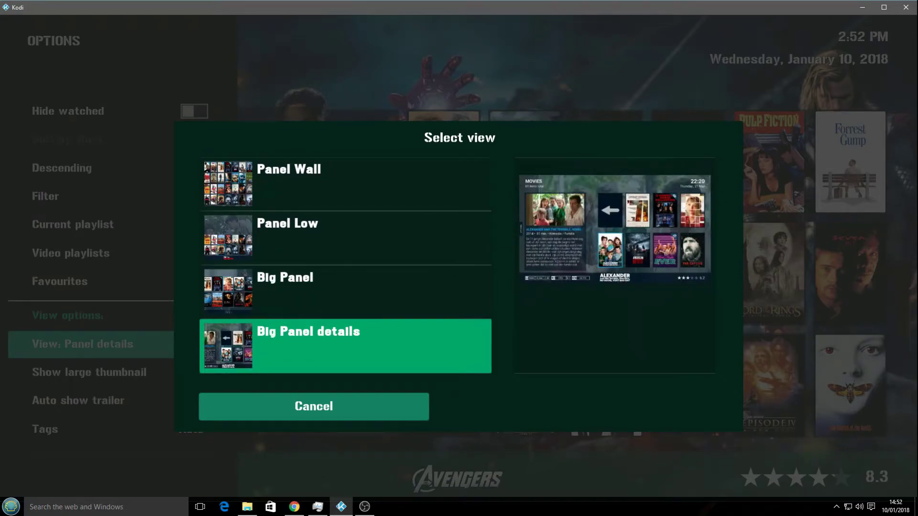
key(Down)
key(Down)
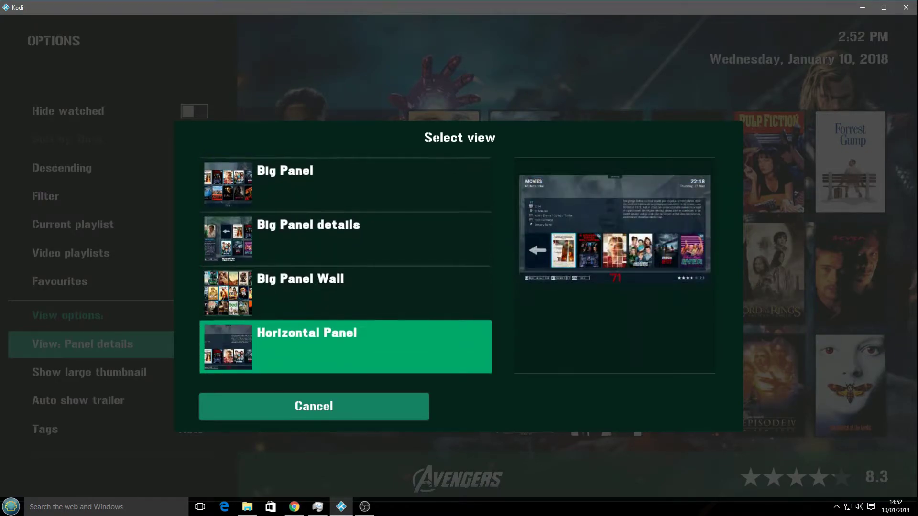
key(Down)
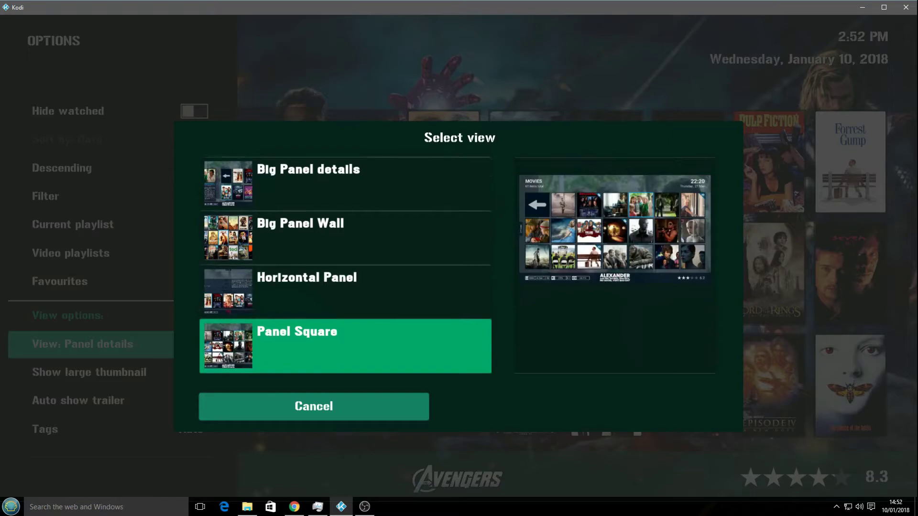
key(Down)
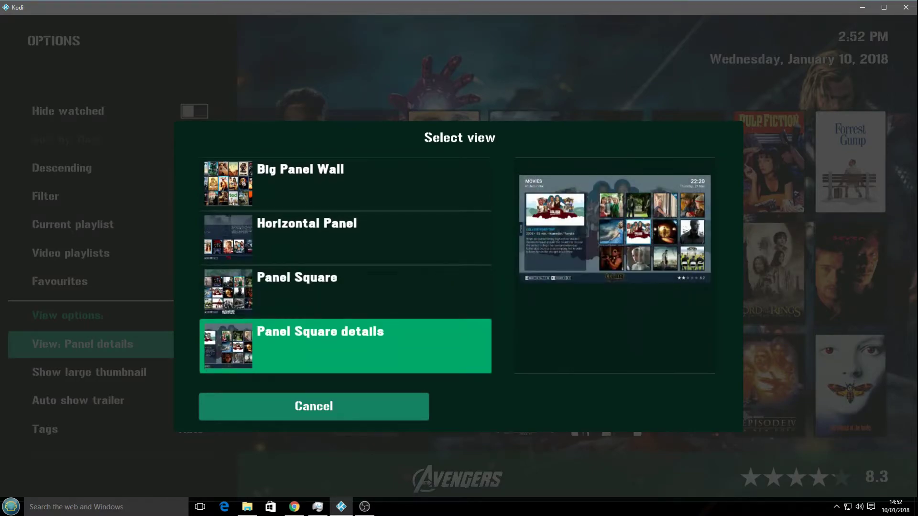
key(Down)
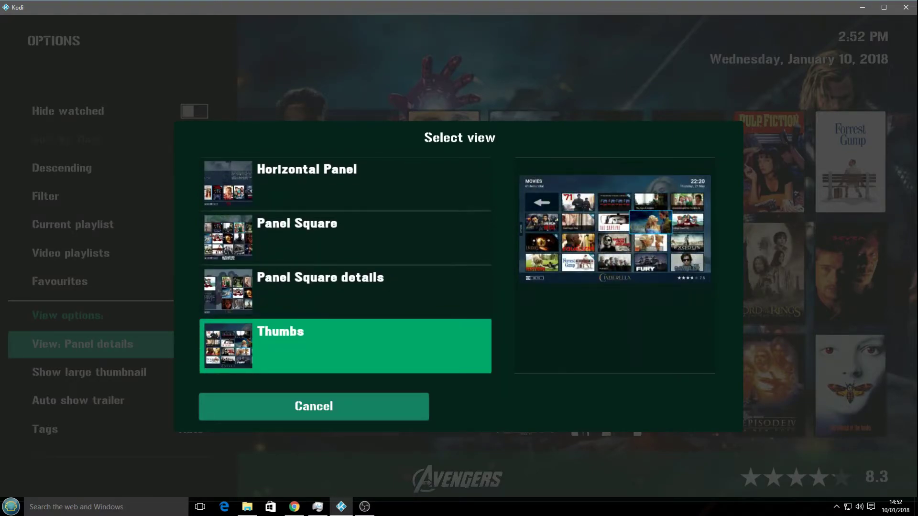
key(Return)
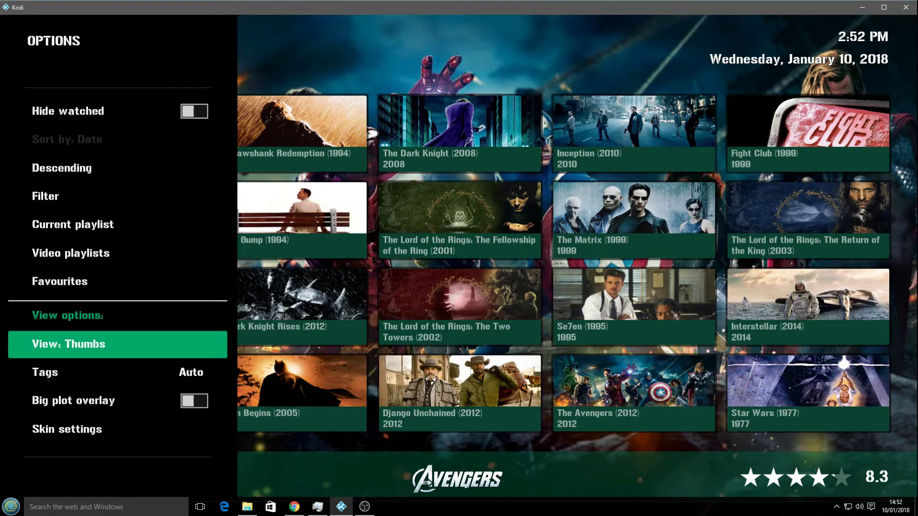
Change the movie list's view to Thumbs details.
key(Return)
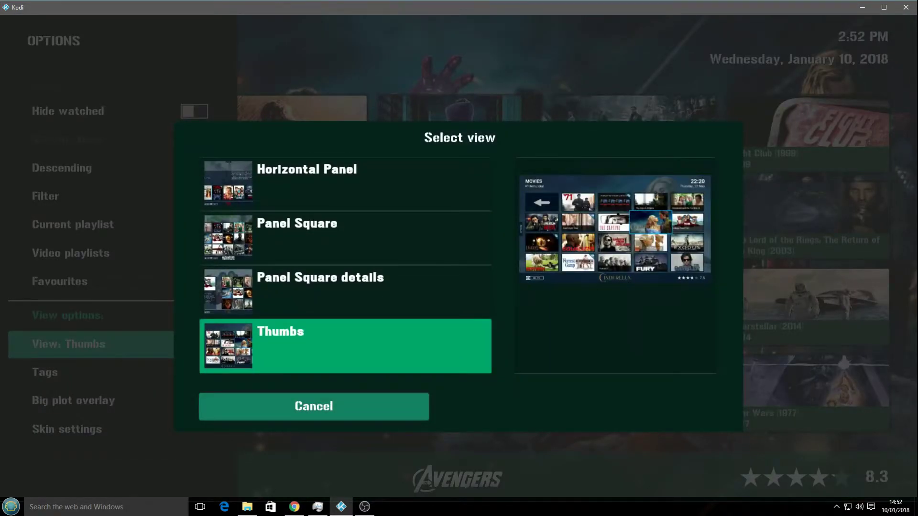
key(Down)
key(Return)
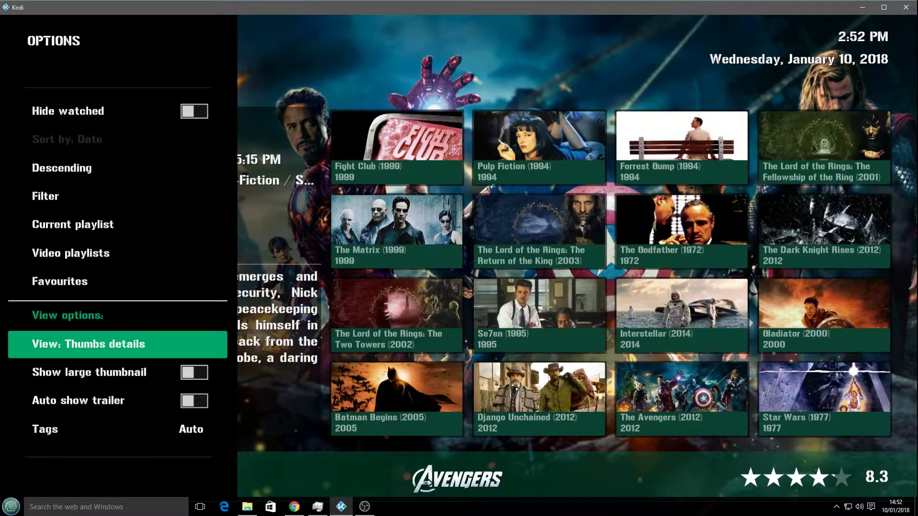
Change the movie list's view to Landscape Single Row and turn on Show information.
key(Return)
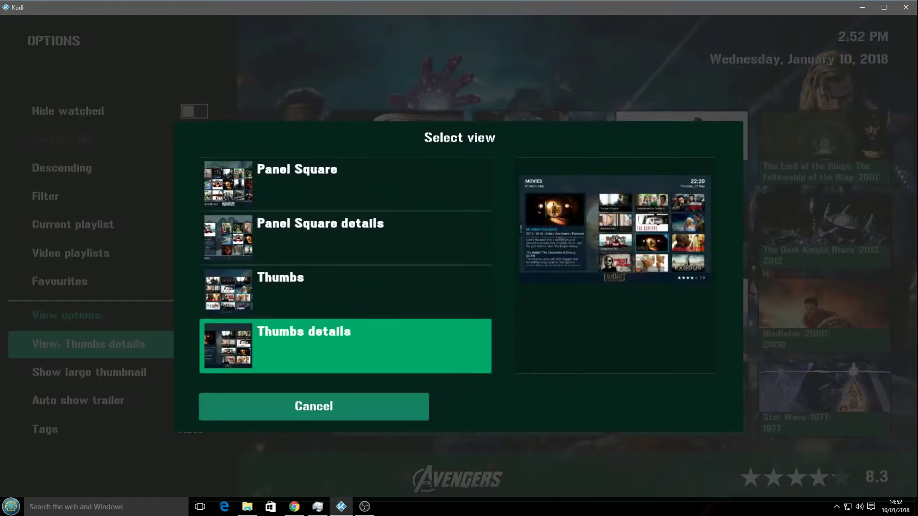
key(Down)
key(Down)
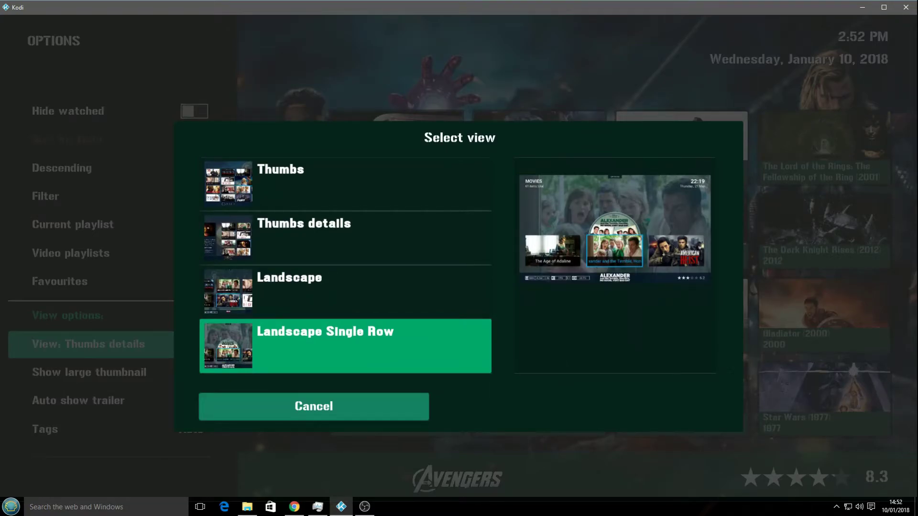
key(Return)
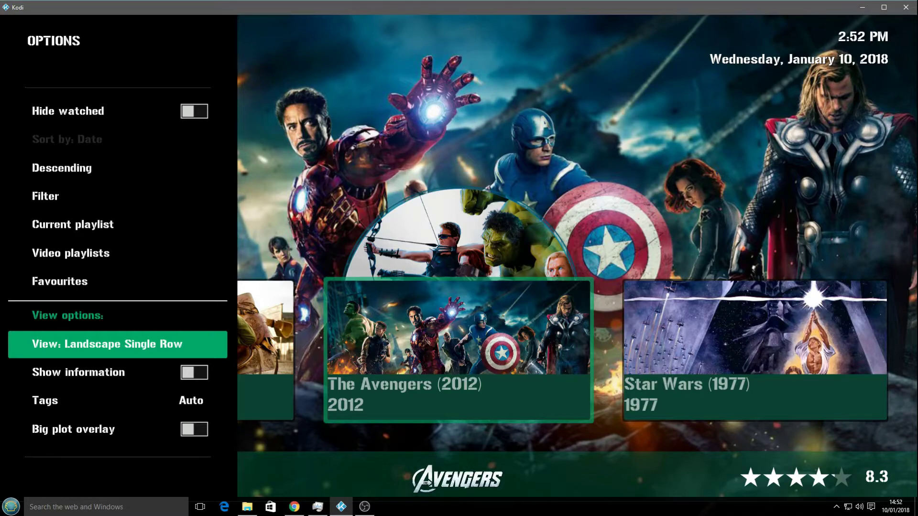
key(Down)
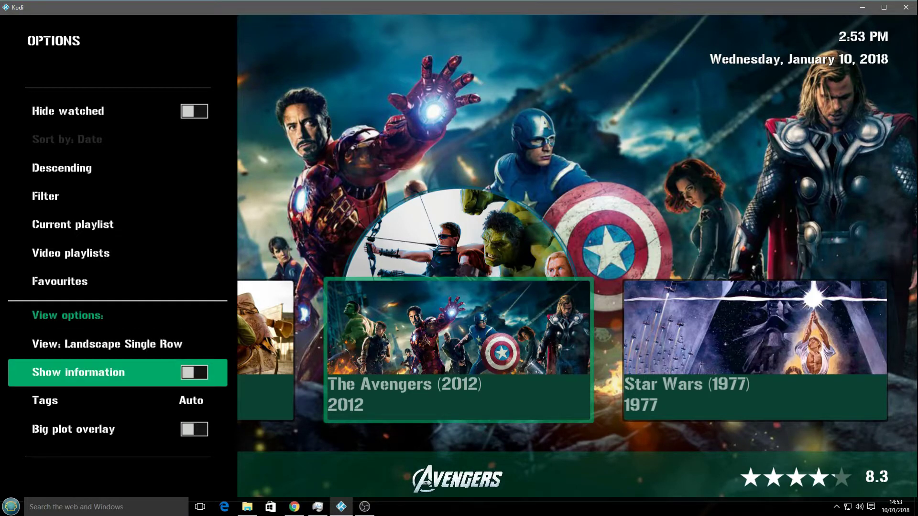
key(Return)
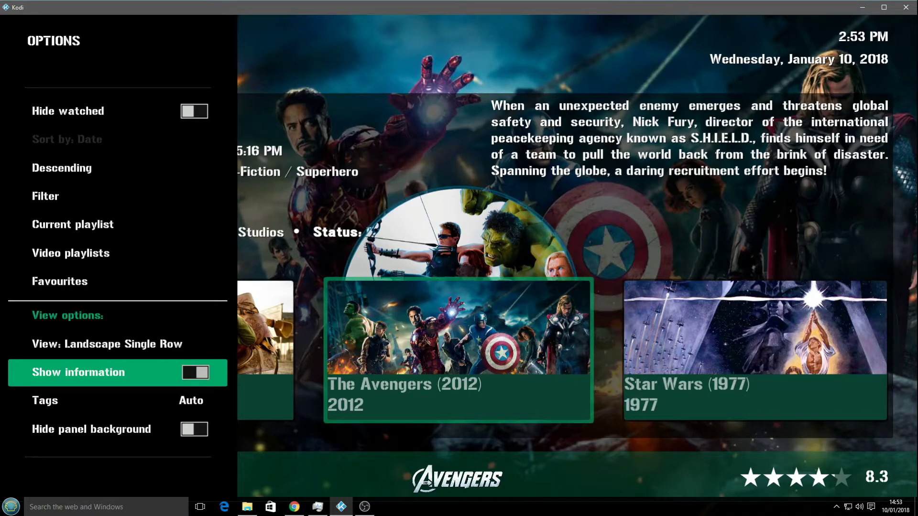
Review the remaining view options for the Landscape Single Row layout, down to Show Disc-art, and close the options.
key(Down)
key(Down)
key(Down)
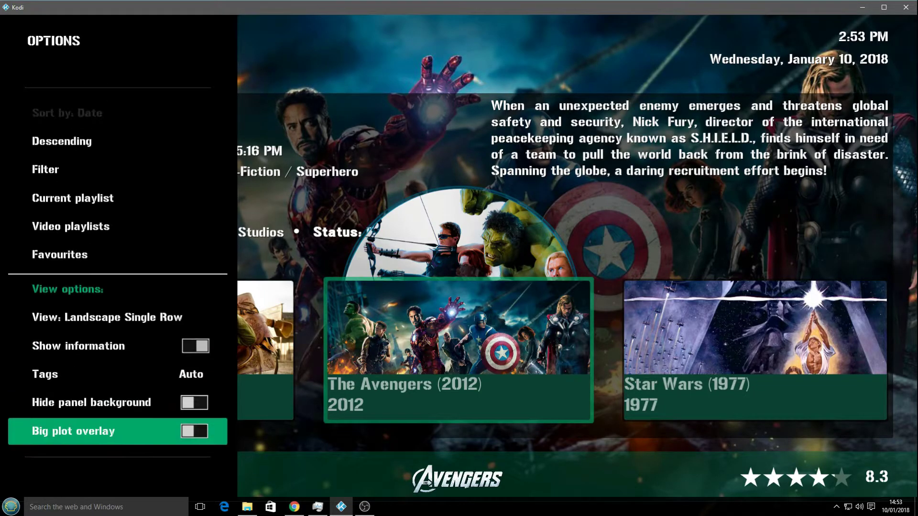
key(Down)
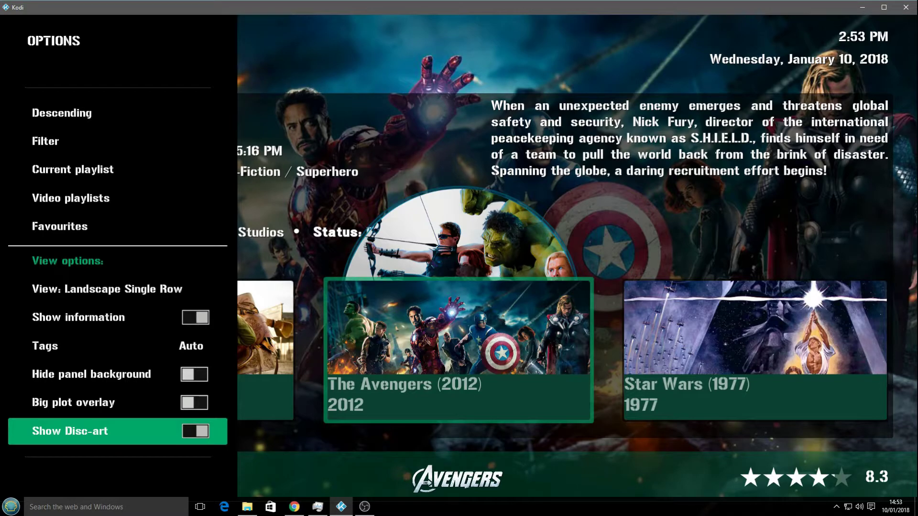
key(Down)
key(Down)
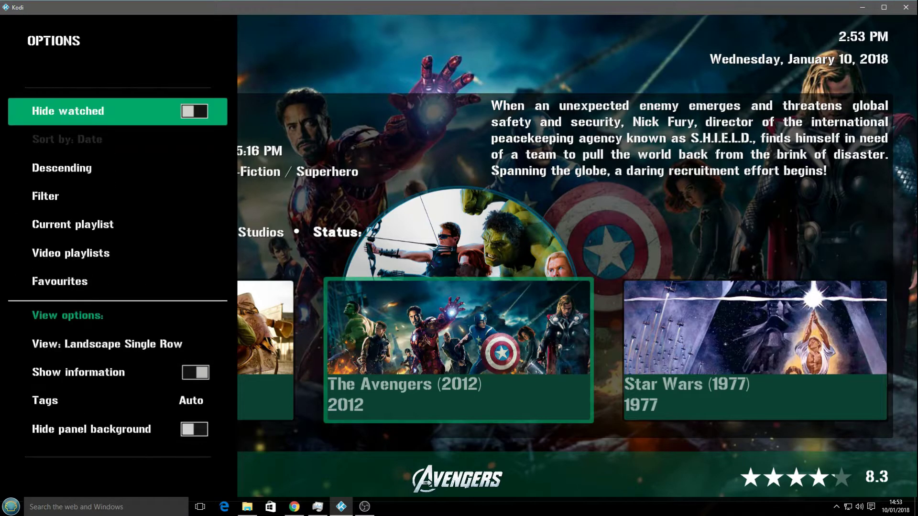
key(Escape)
Browse the landscape row from Star Wars to Saving Private Ryan and back to Inglourious Basterds to examine the layout and disc art.
key(Right)
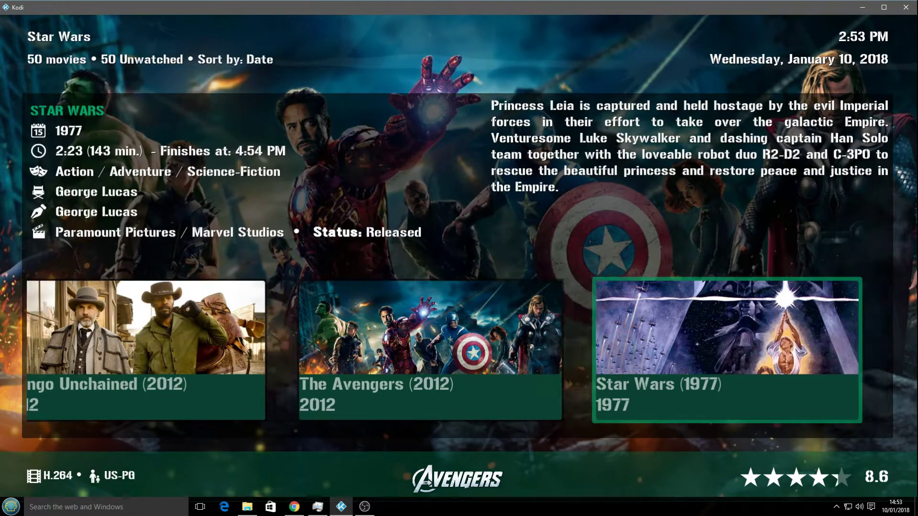
key(Right)
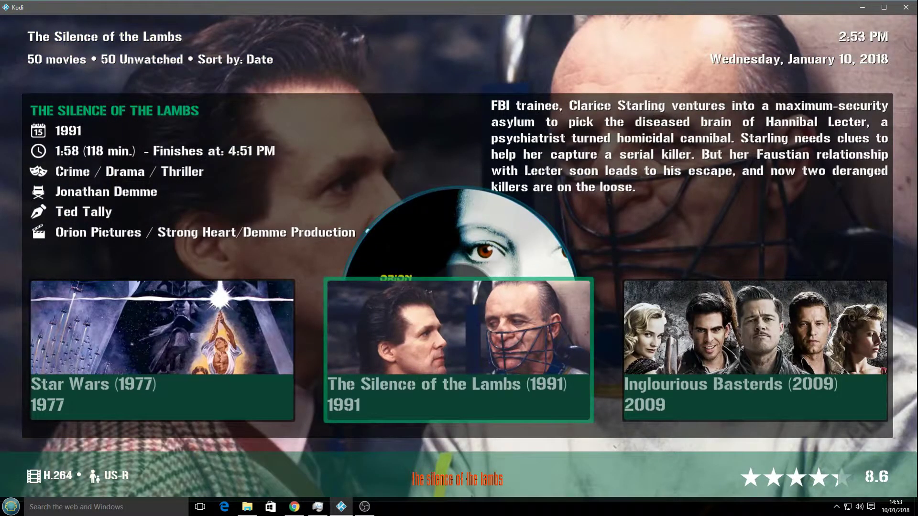
key(Right)
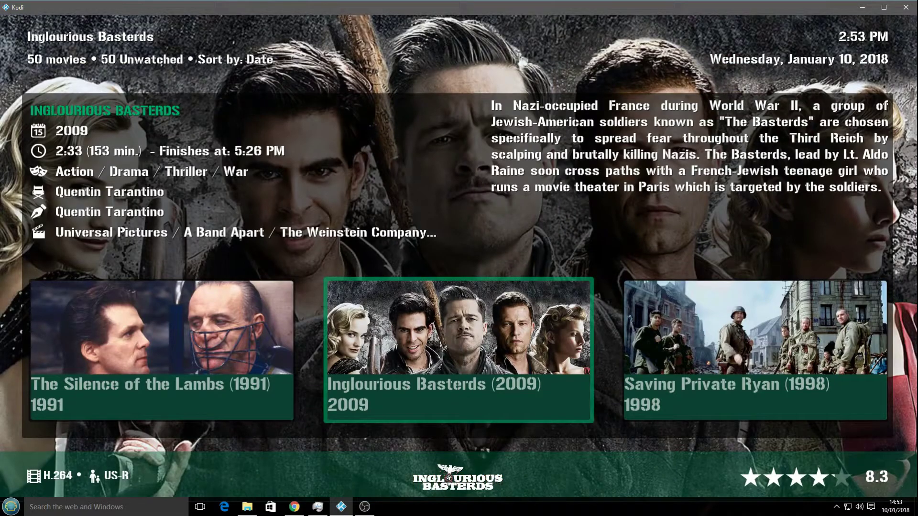
key(Right)
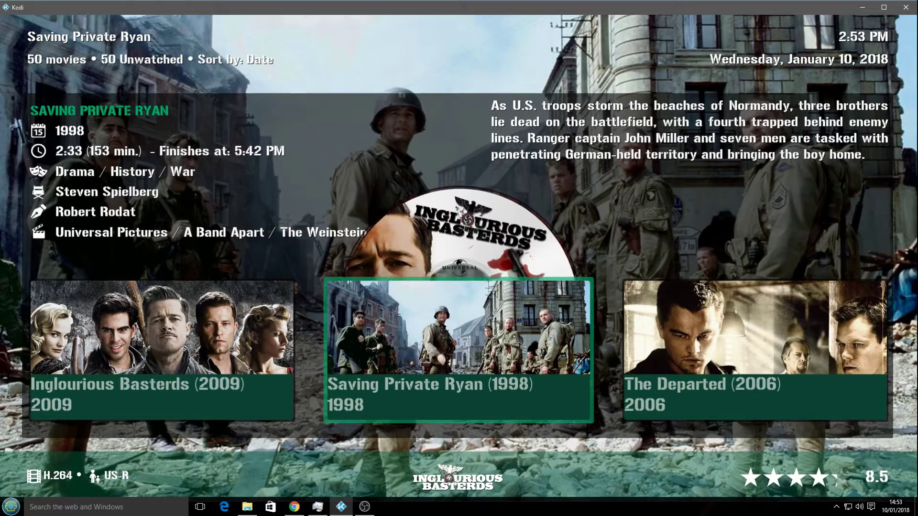
key(Left)
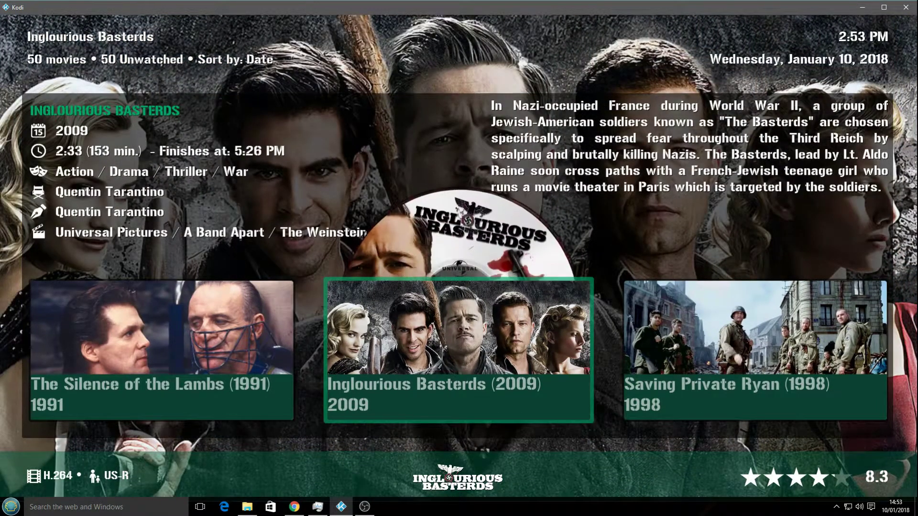
Preview the landscape, banner and poster layouts in the view selection and apply the Poster Row view to the movie list.
key(Left)
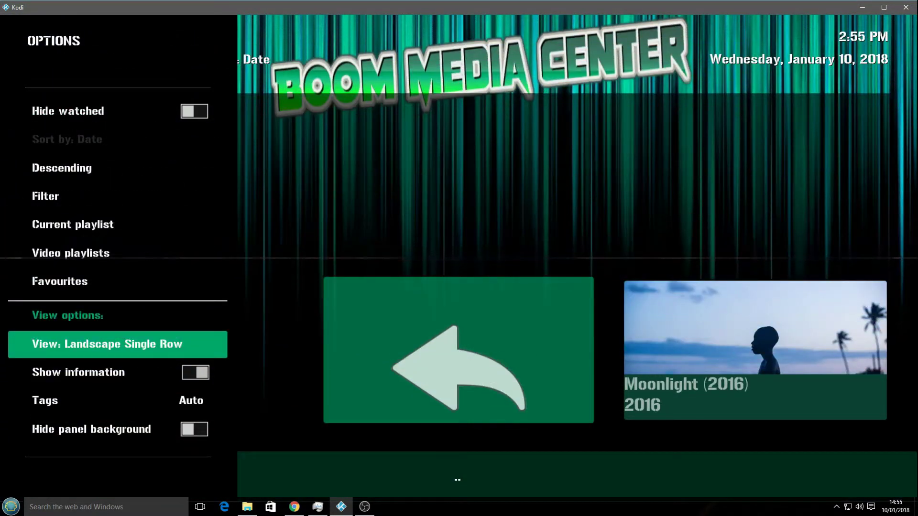
key(Return)
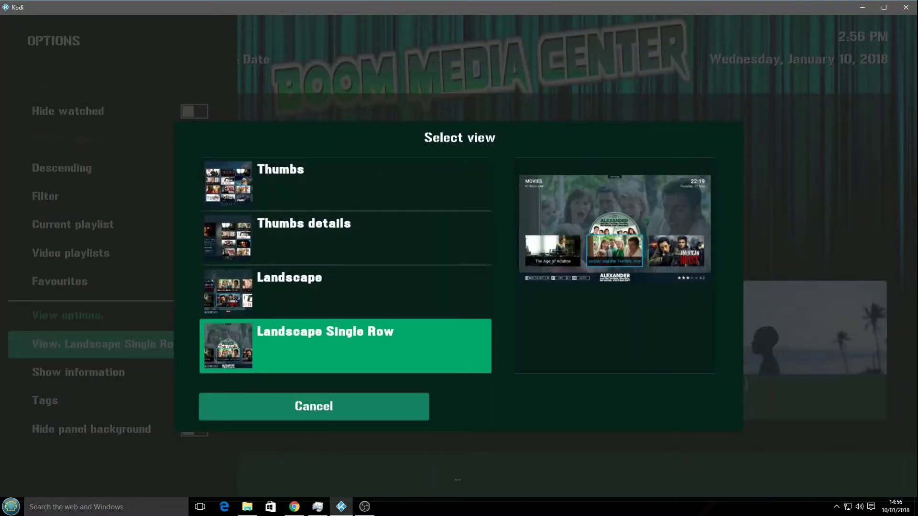
key(Down)
key(Down)
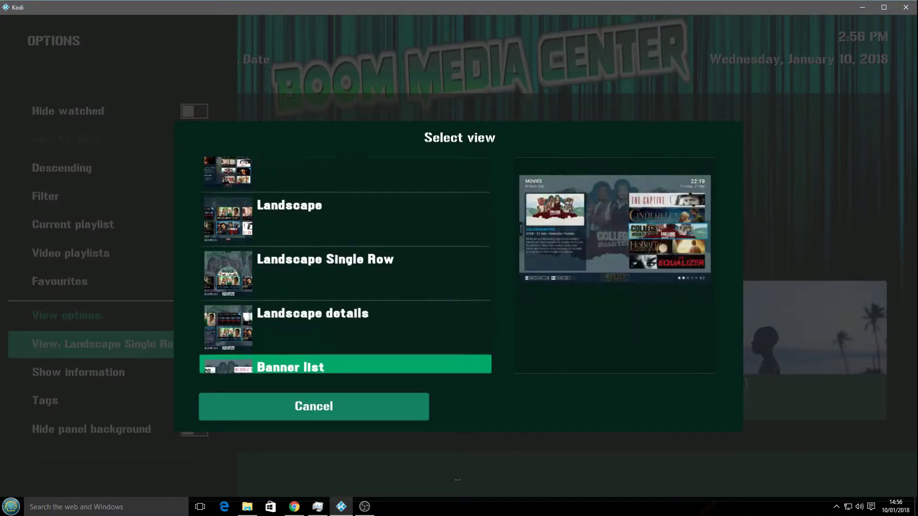
key(Down)
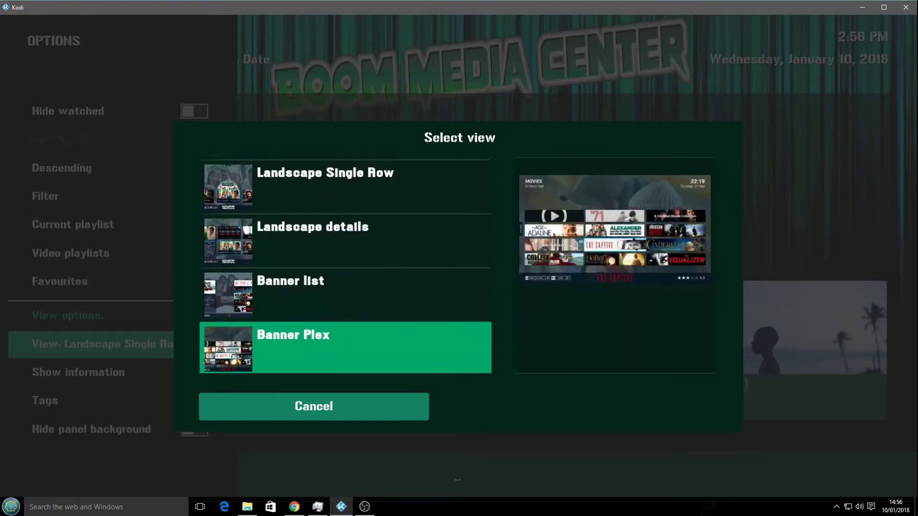
key(Down)
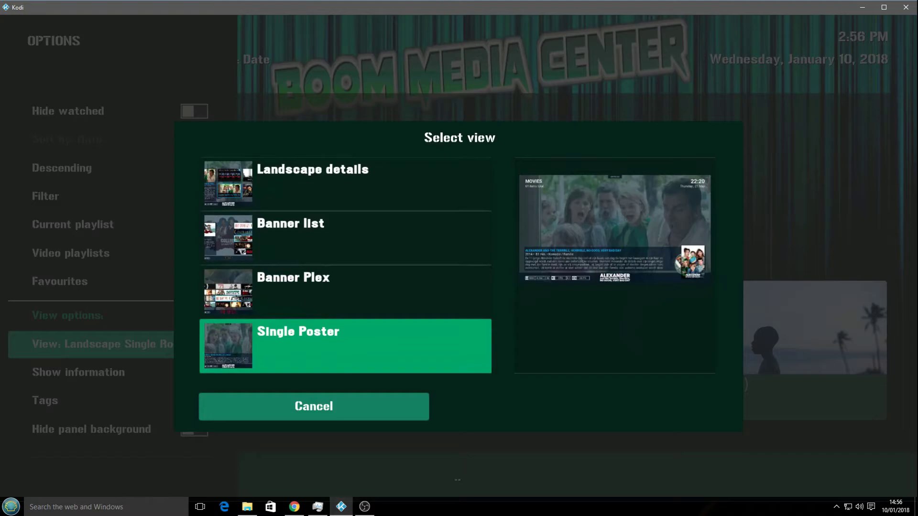
key(Down)
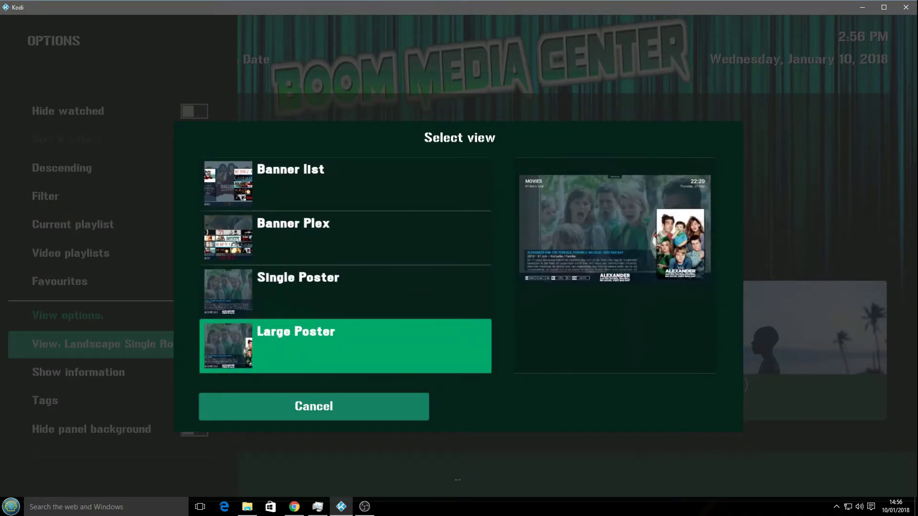
key(Down)
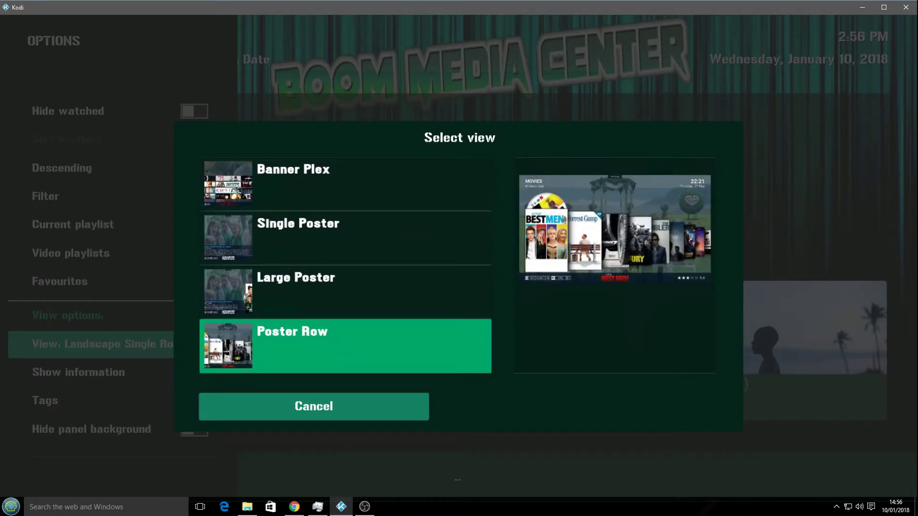
key(Return)
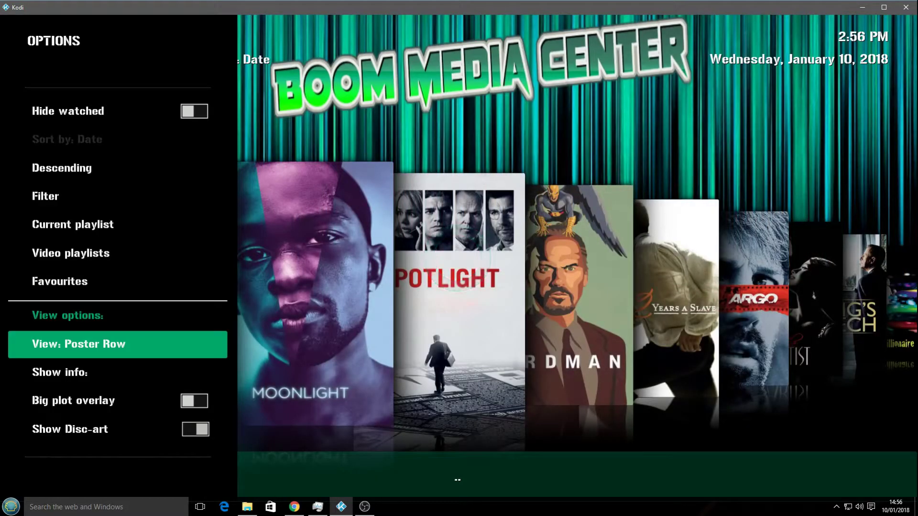
key(Escape)
Browse the poster row past The King's Speech and back to Birdman to examine the Poster Row layout.
key(Right)
key(Right)
key(Right)
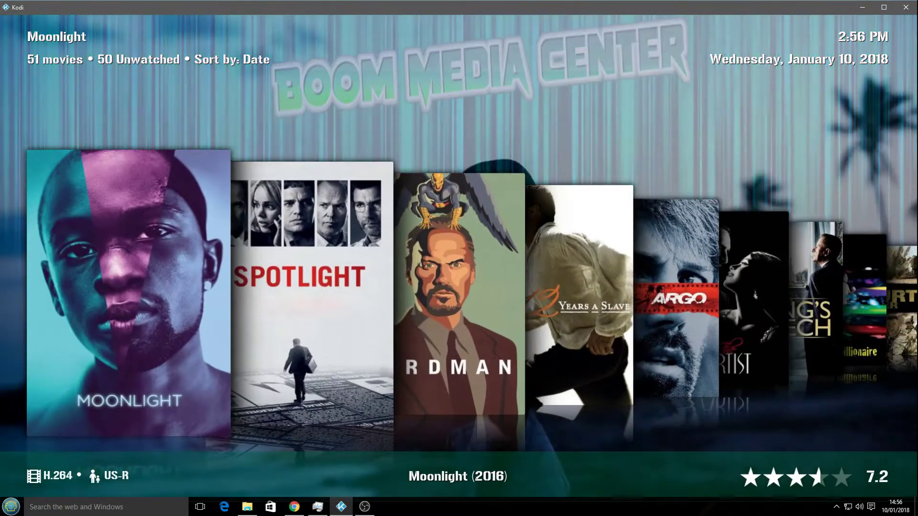
key(Right)
key(Right)
key(Right)
key(Right)
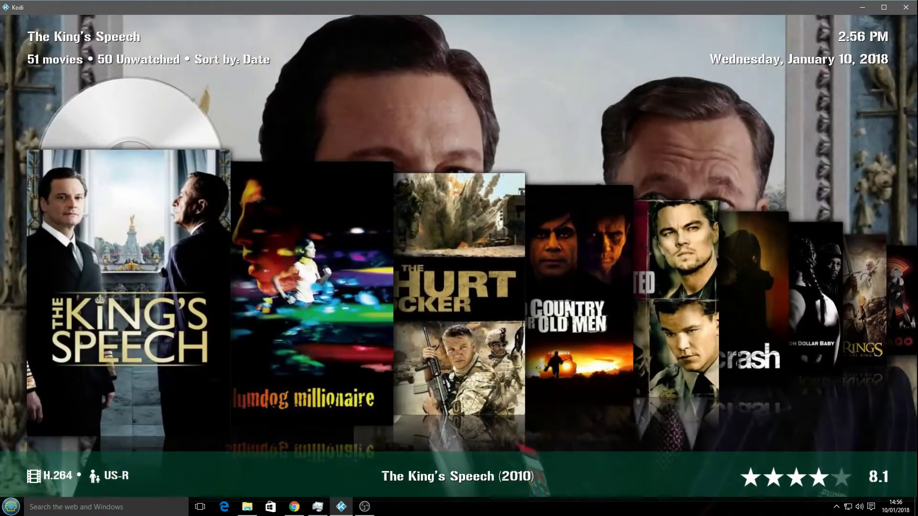
key(Right)
key(Left)
key(Left)
key(Left)
key(Left)
key(Left)
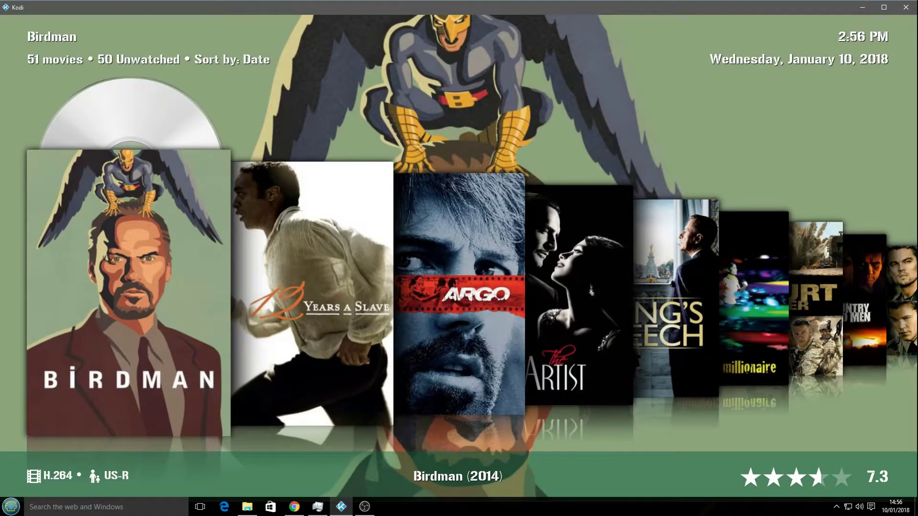
Go back to the start of the poster row and forward through Moonlight to Birdman to examine the disc art.
key(Right)
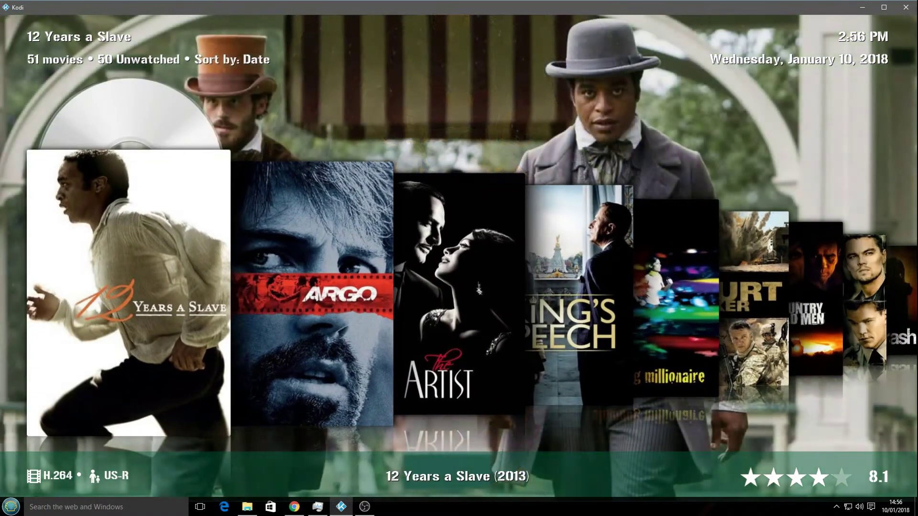
key(Left)
key(Left)
key(Left)
key(Left)
key(Left)
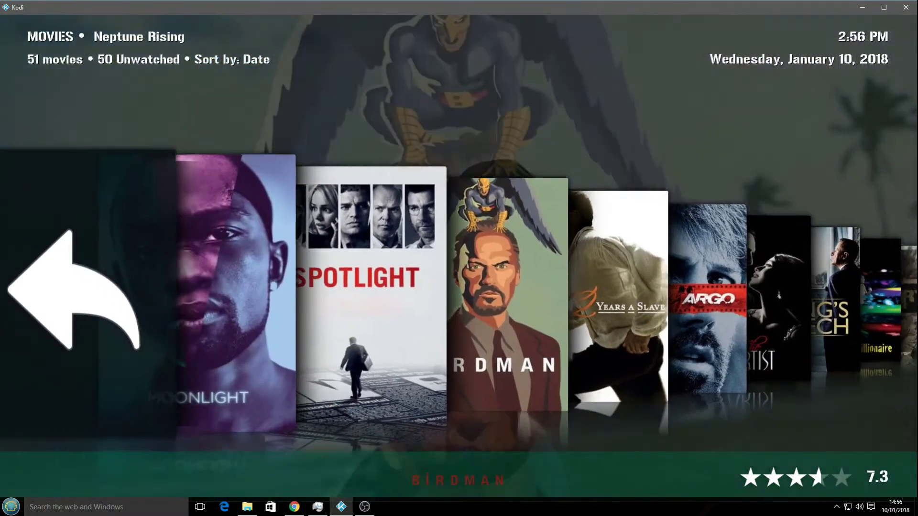
key(Right)
key(Right)
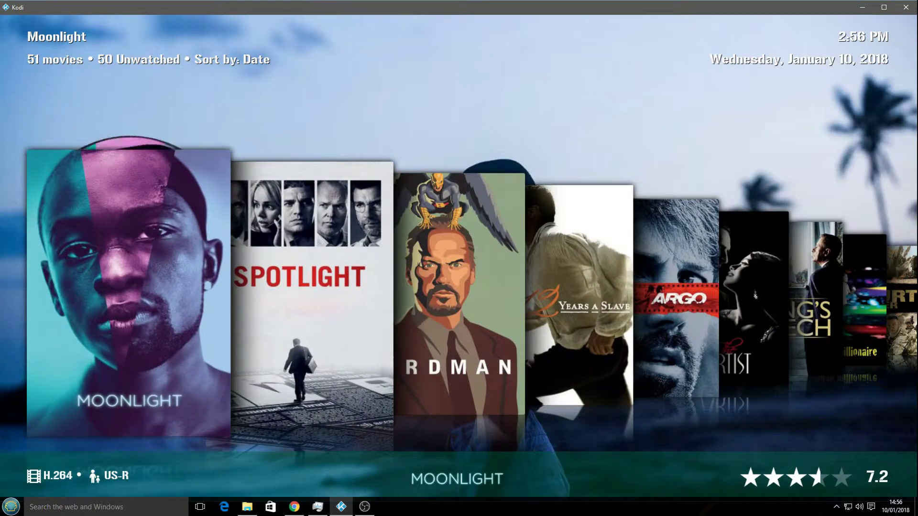
key(Right)
key(Right)
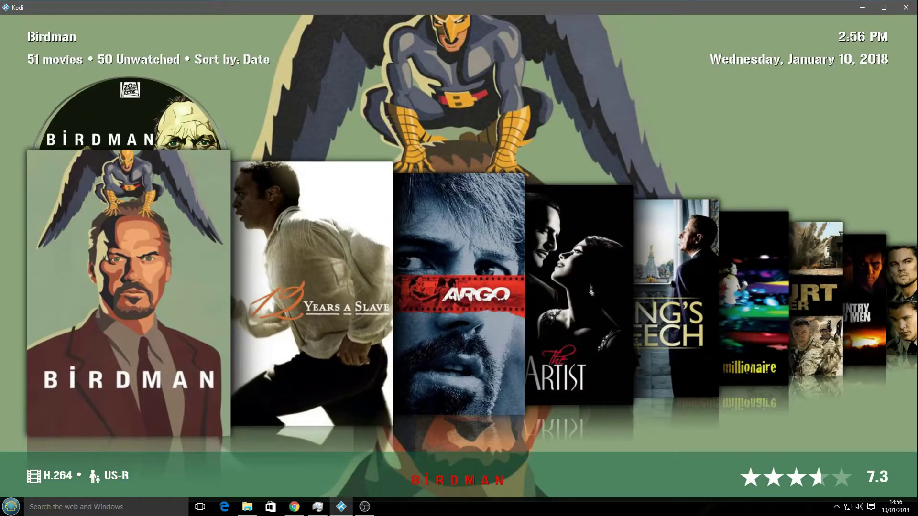
Change the movie list's view to Poster Shift and return to the Birdman poster.
key(Left)
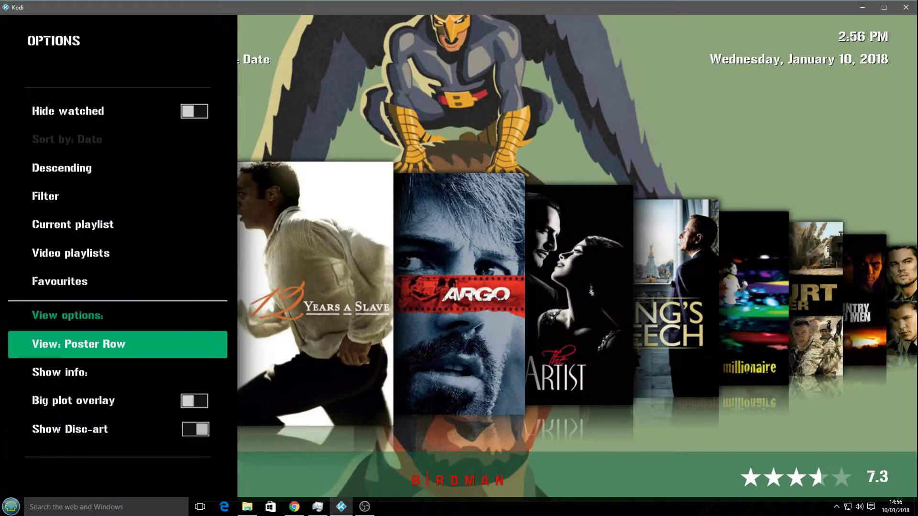
key(Return)
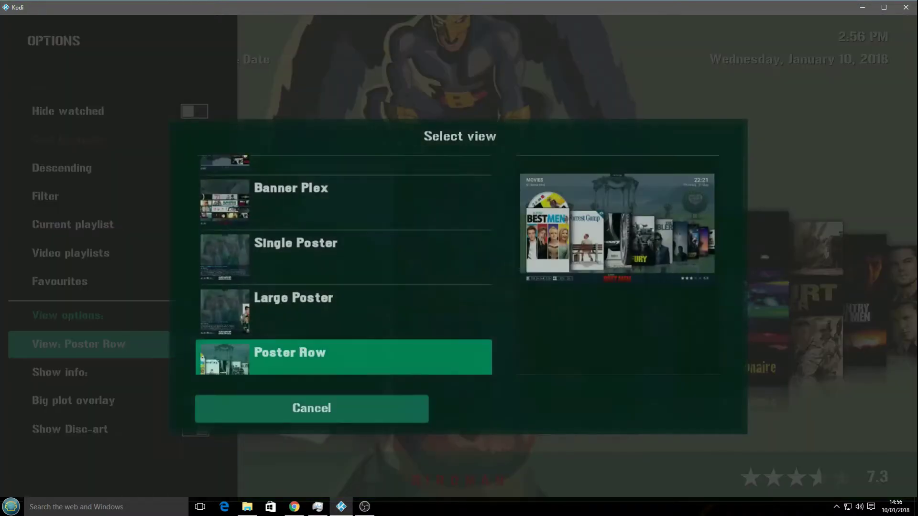
key(Down)
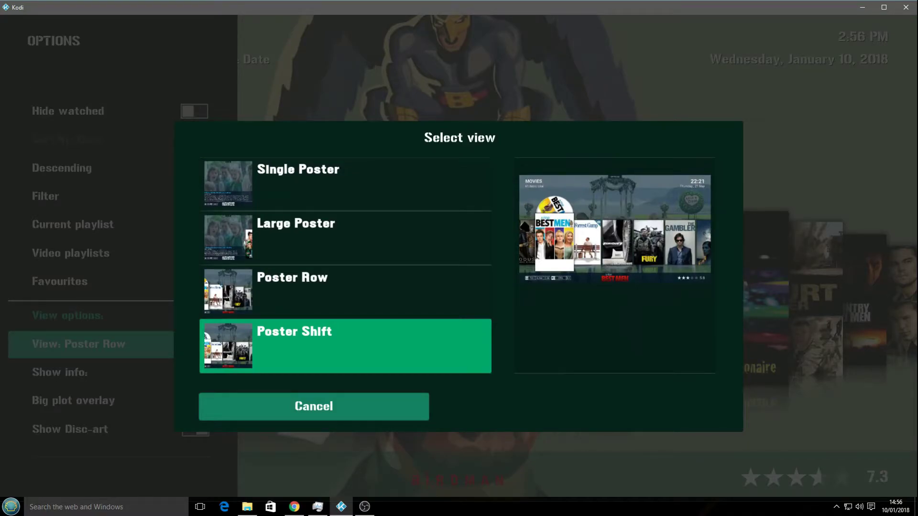
key(Return)
key(Right)
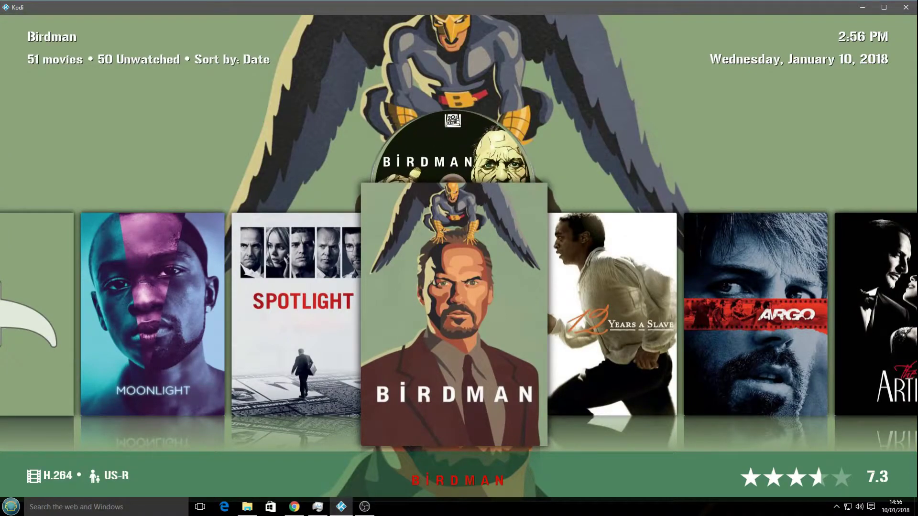
Turn on Animate Disc-art in the view options of the Poster Shift layout.
key(Left)
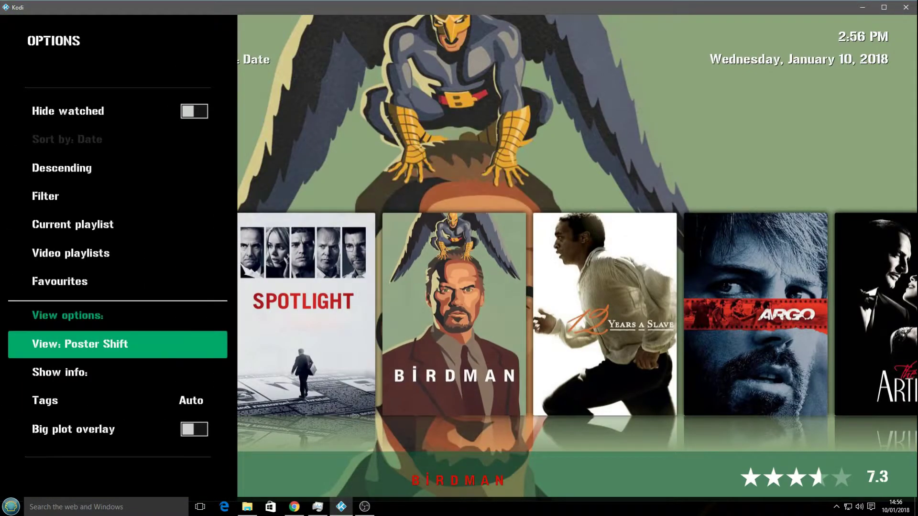
key(Down)
key(Down)
key(Down)
key(Down)
key(Down)
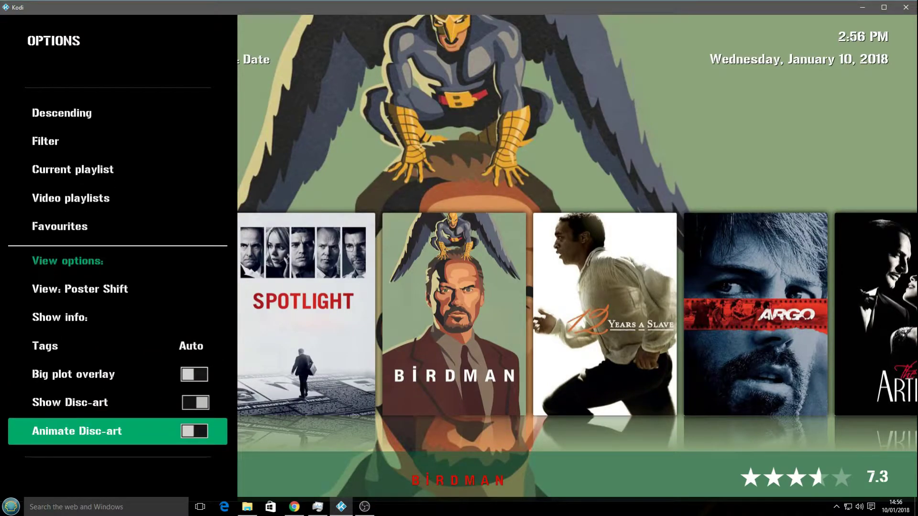
key(Down)
key(Up)
key(Return)
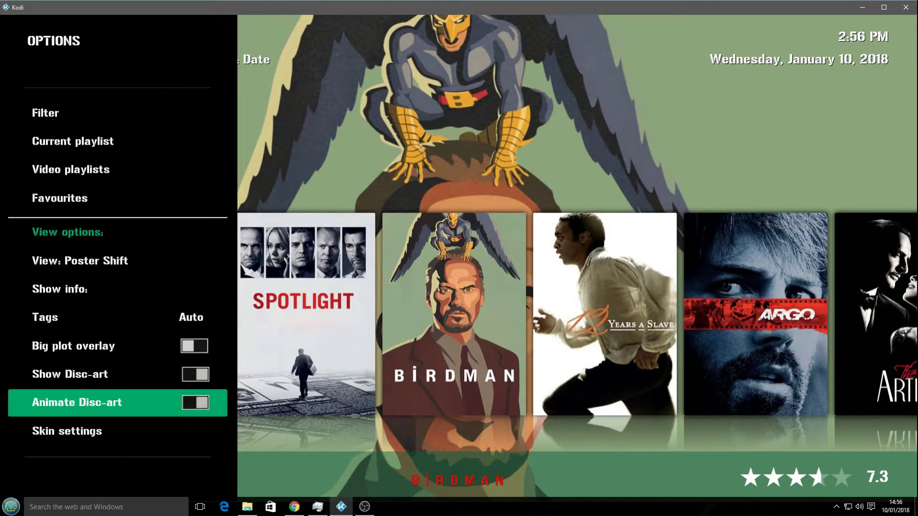
key(Escape)
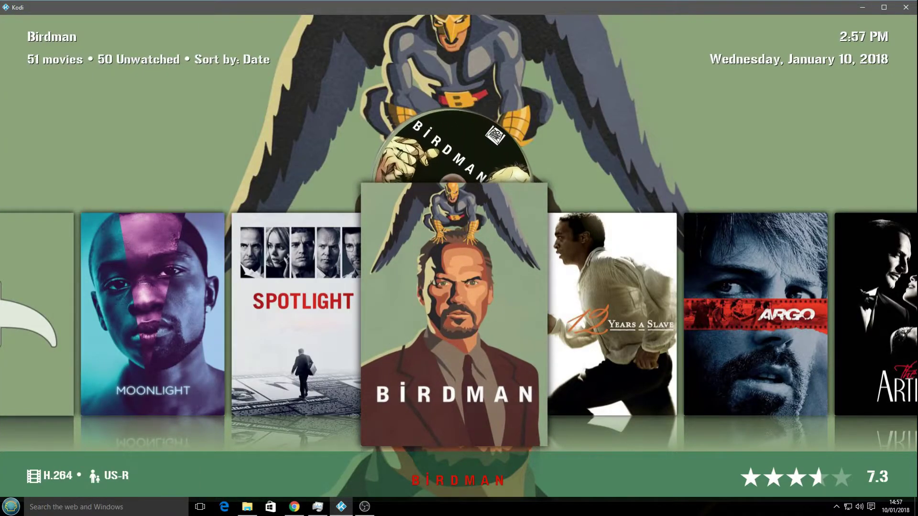
Browse the posters from Birdman to Moonlight and back to examine the animated disc art.
key(Left)
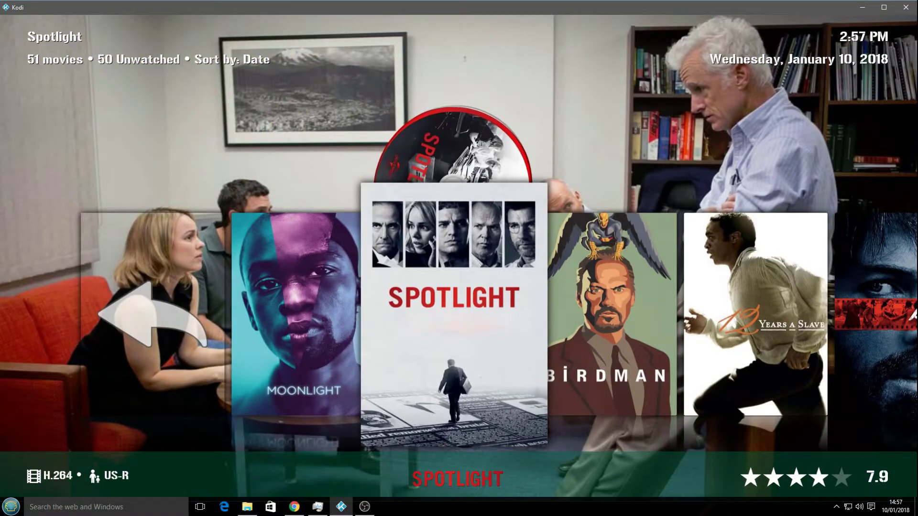
key(Left)
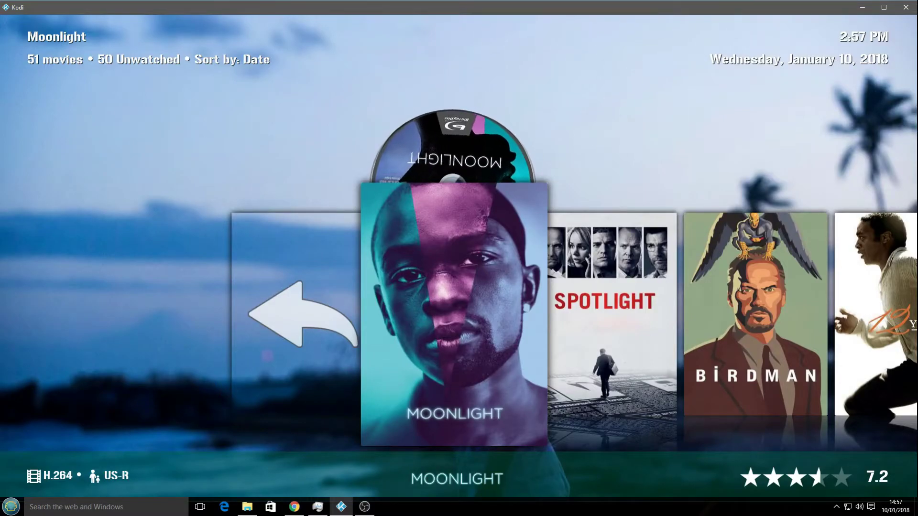
key(Right)
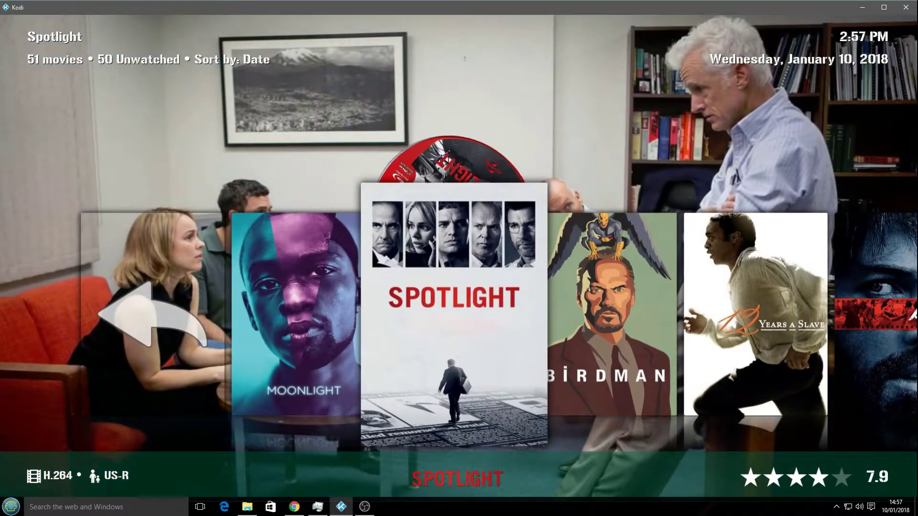
key(Right)
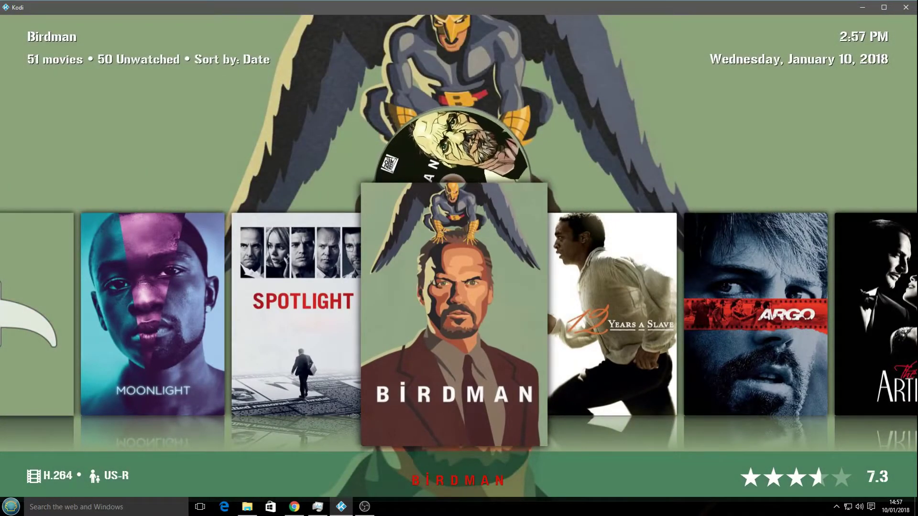
Browse the posters forward from Birdman to Slumdog Millionaire to examine their animated disc art.
key(Right)
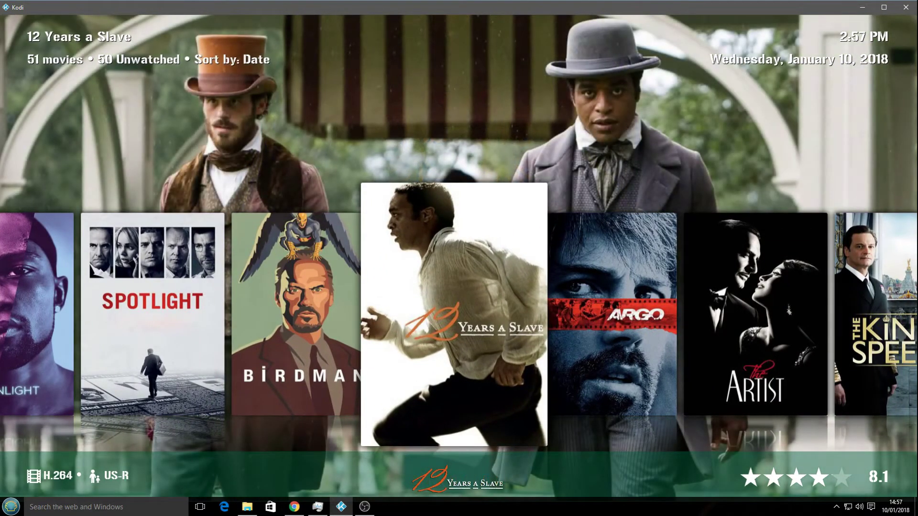
key(Right)
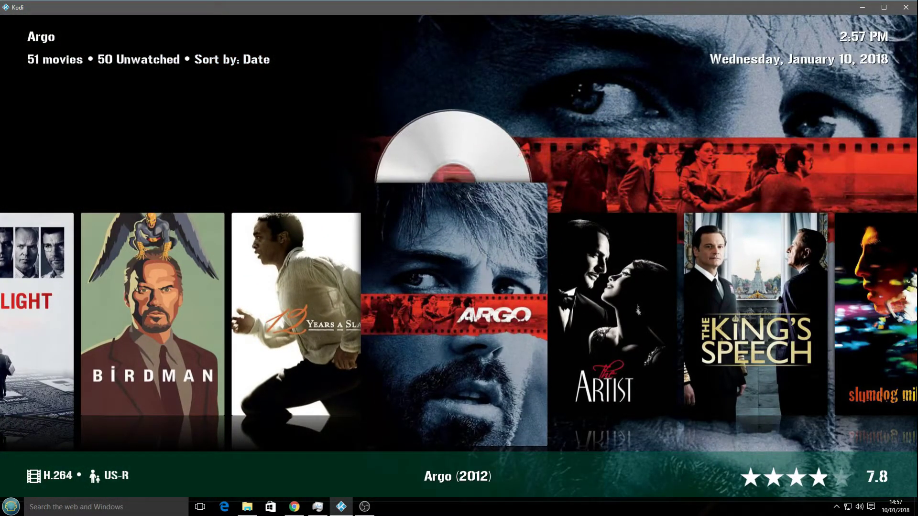
key(Right)
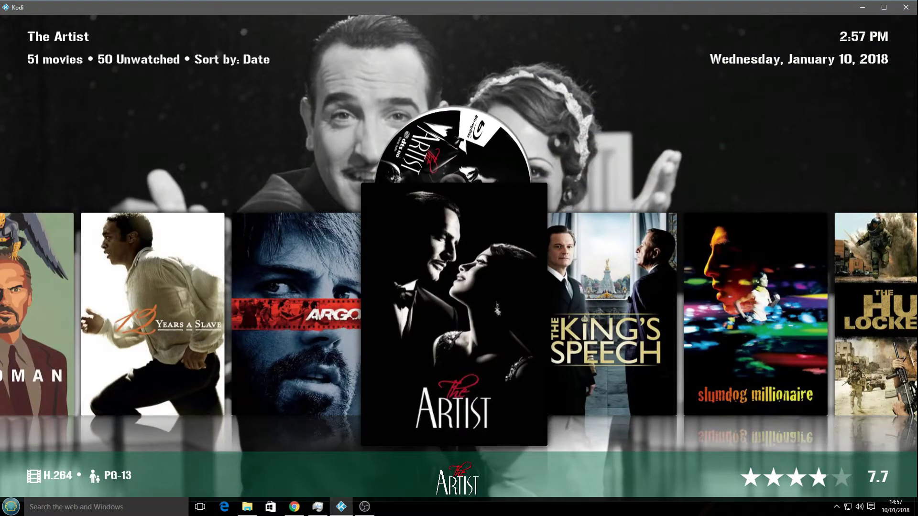
key(Right)
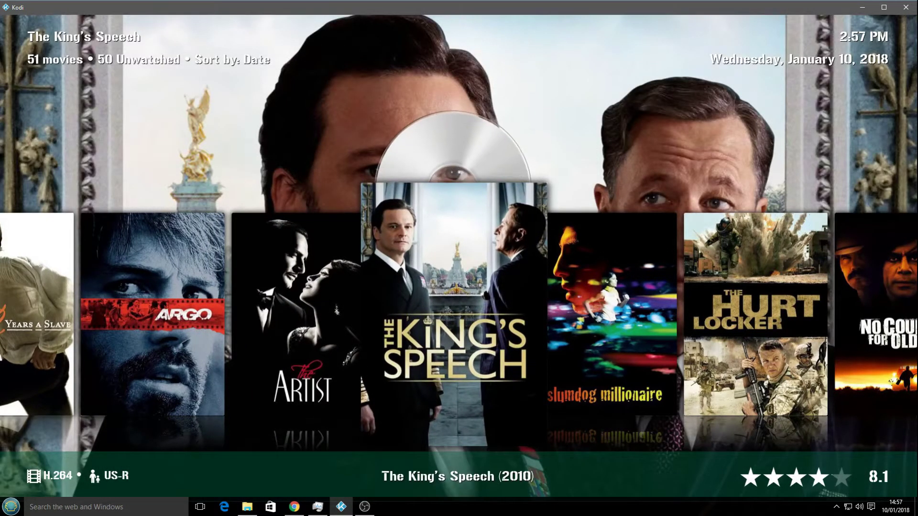
key(Right)
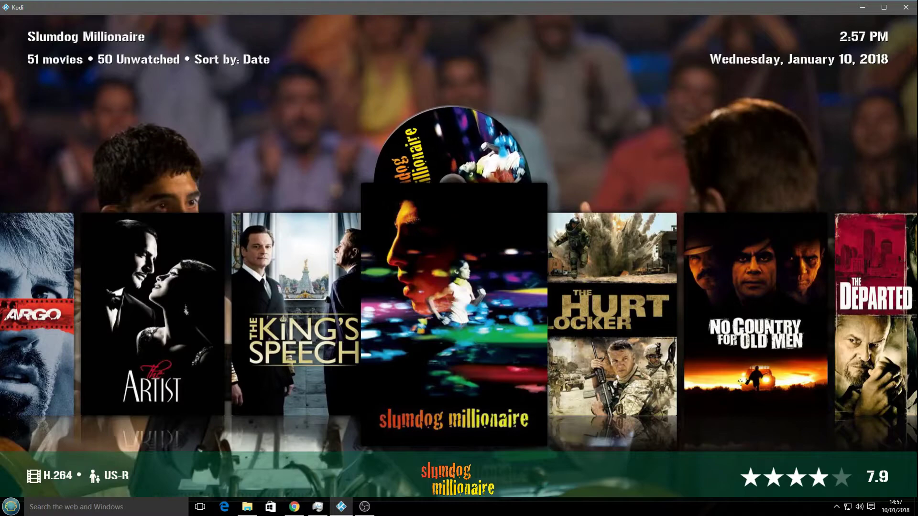
Change the movie list's view from Poster Shift to Showcase and return to the posters.
key(m)
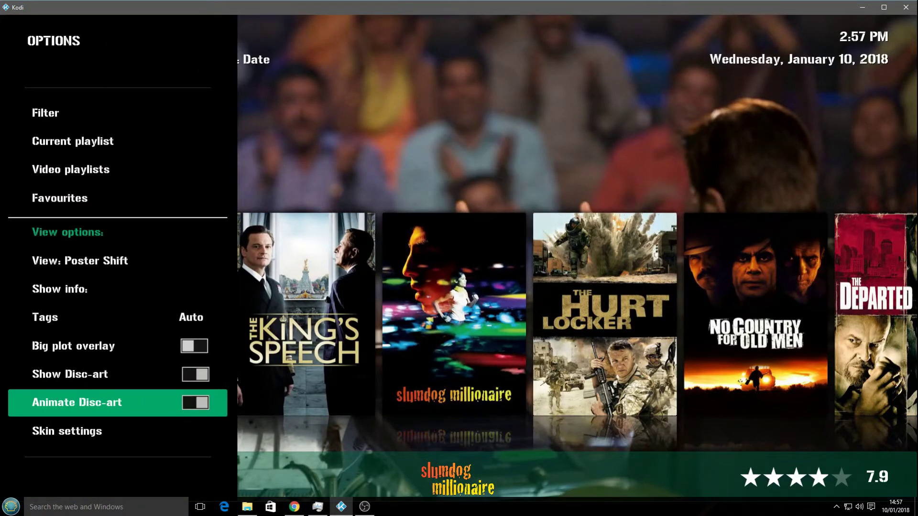
key(Up)
key(Up)
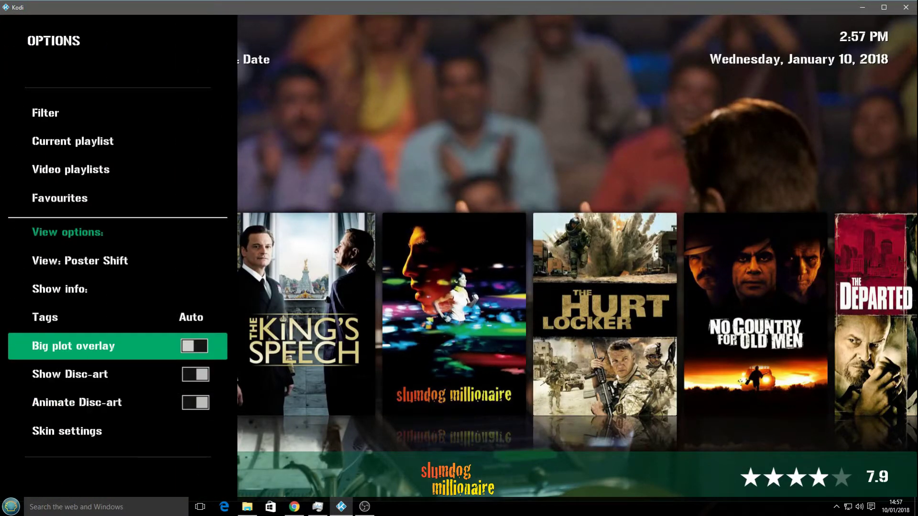
key(Up)
key(Up)
key(Up)
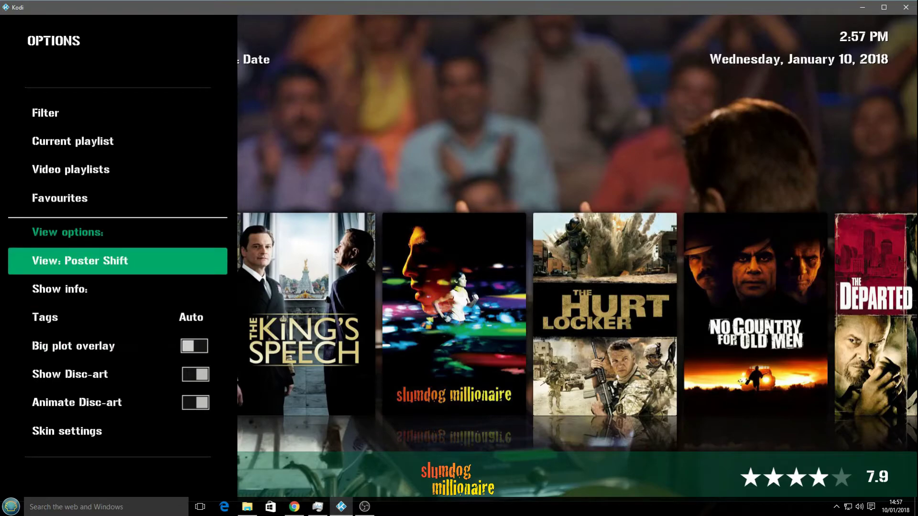
key(Return)
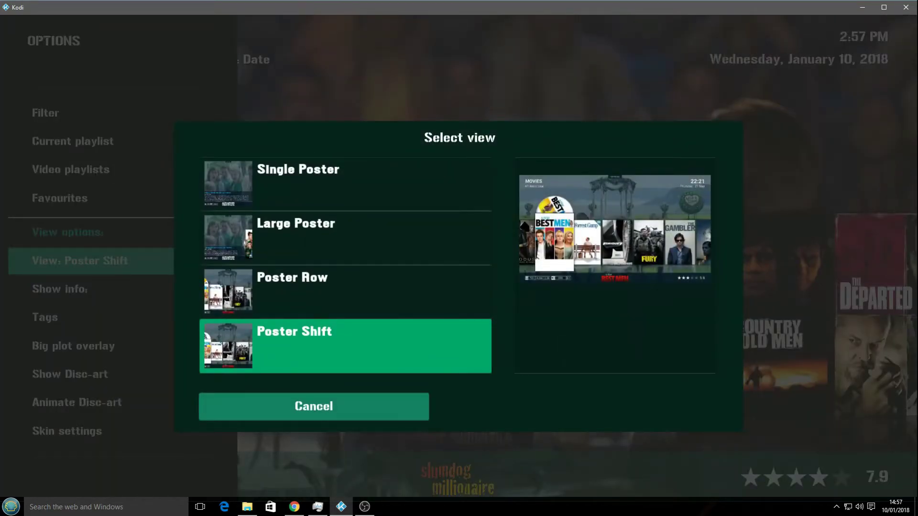
key(Down)
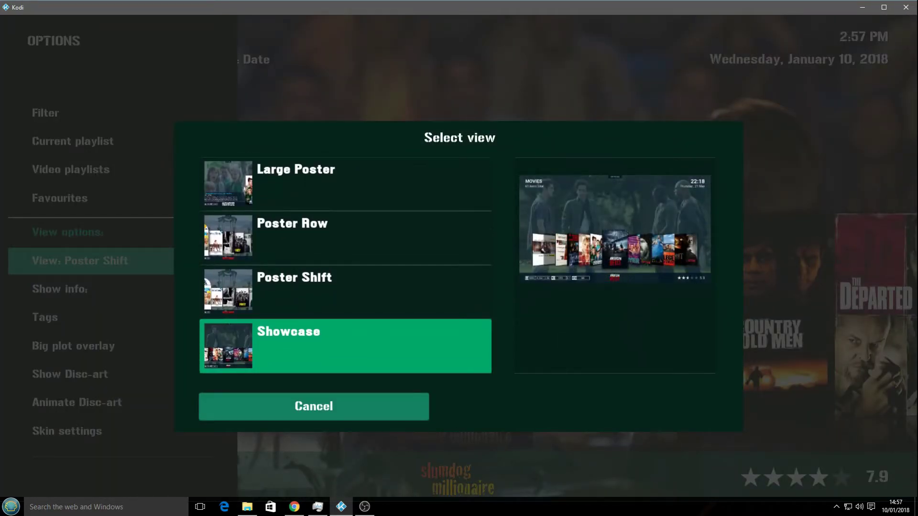
key(Return)
key(Escape)
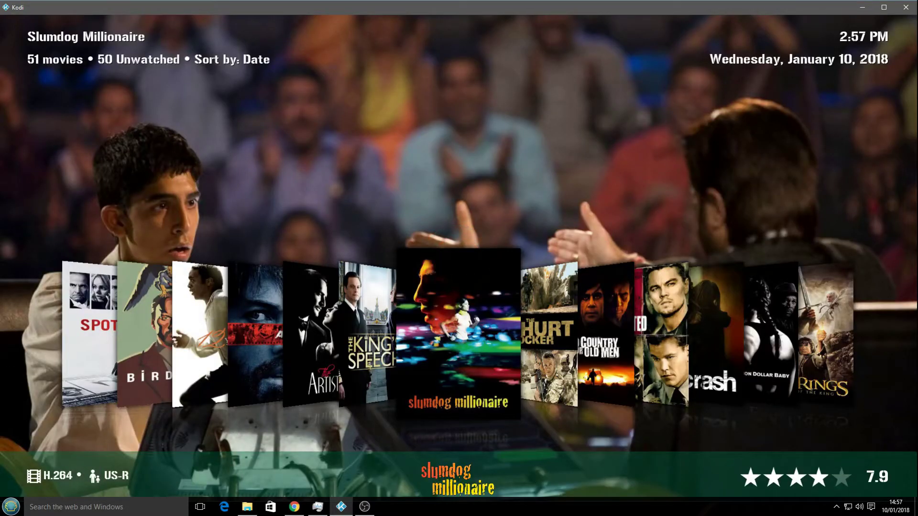
Browse the Showcase posters back from Slumdog Millionaire to Moonlight to examine the layout.
key(Left)
key(Left)
key(Left)
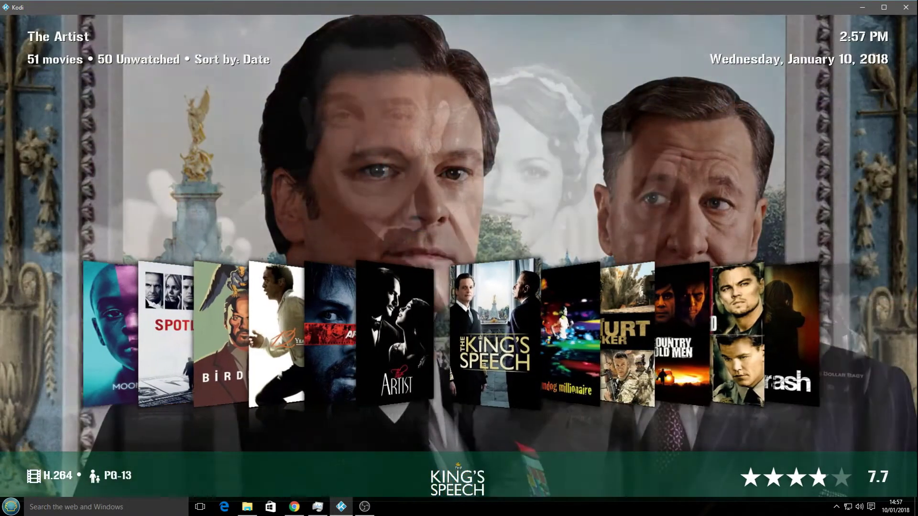
key(Left)
key(Left)
key(Left)
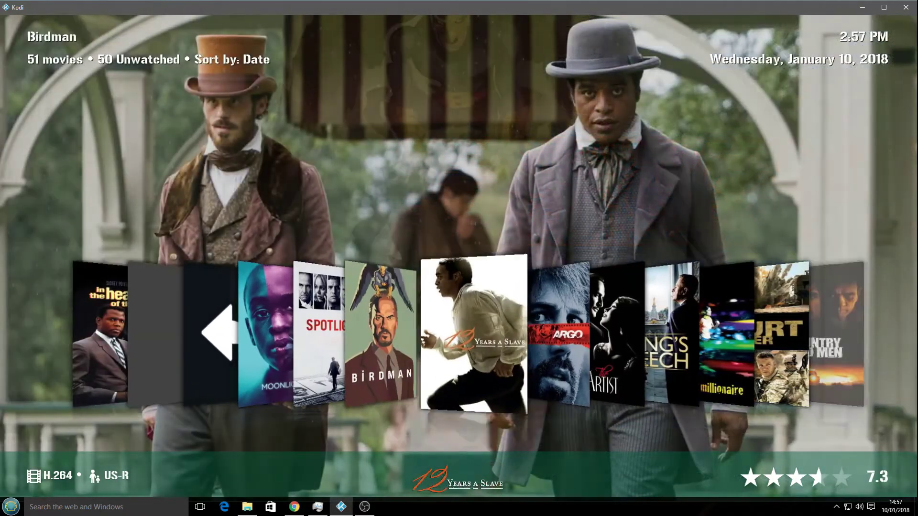
key(Left)
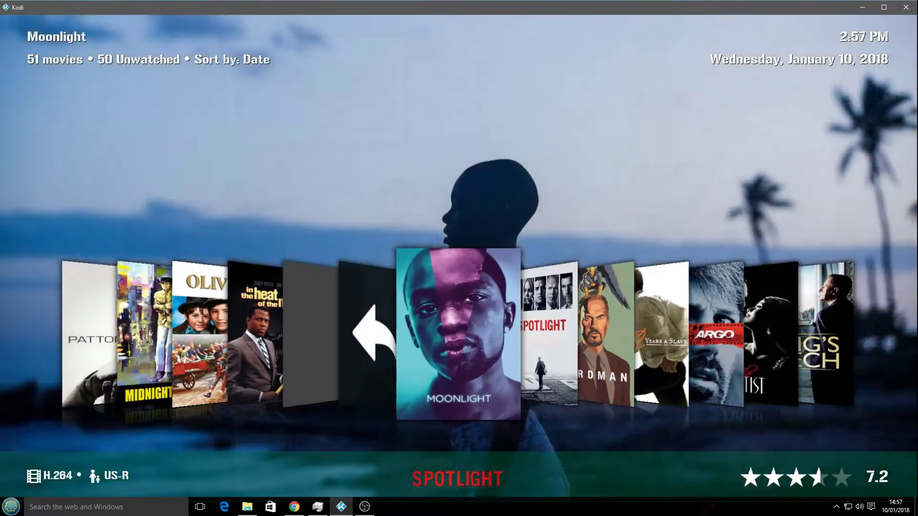
Browse the Showcase posters forward from Moonlight to Crash.
key(Right)
key(Right)
key(Right)
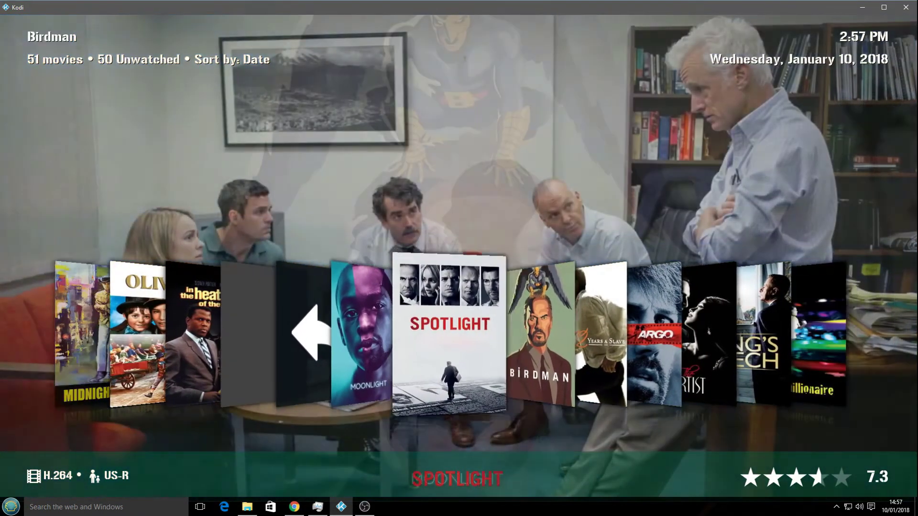
key(Right)
key(Right)
key(Right)
key(Right)
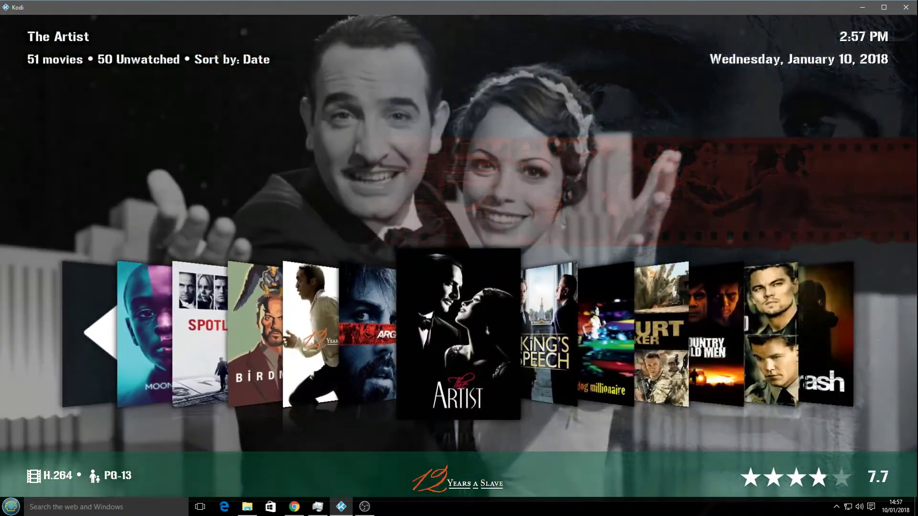
key(Right)
key(Right)
key(Right)
key(Right)
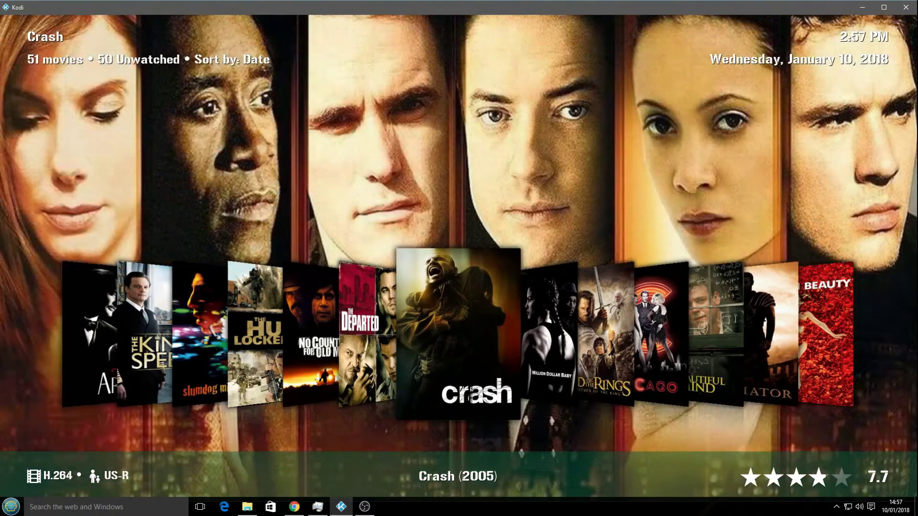
Change the movie list's view to Extended and close the view options.
key(m)
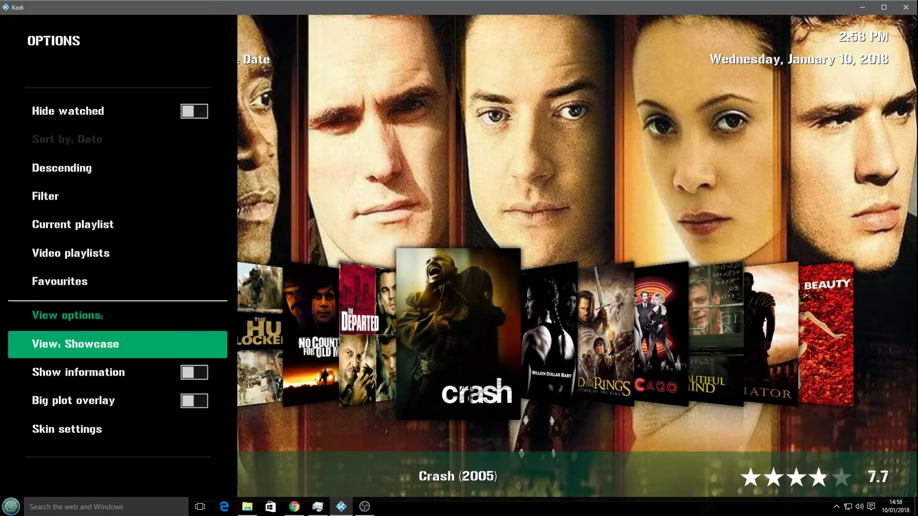
key(Return)
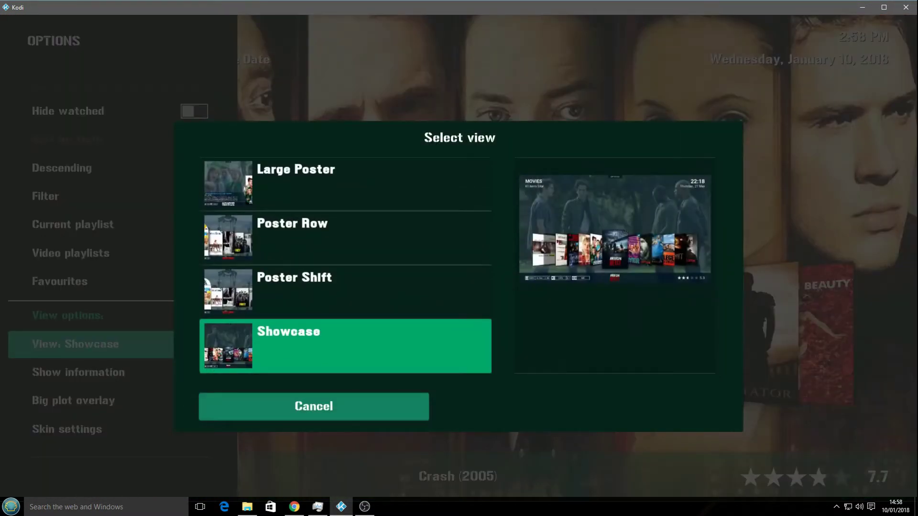
key(Down)
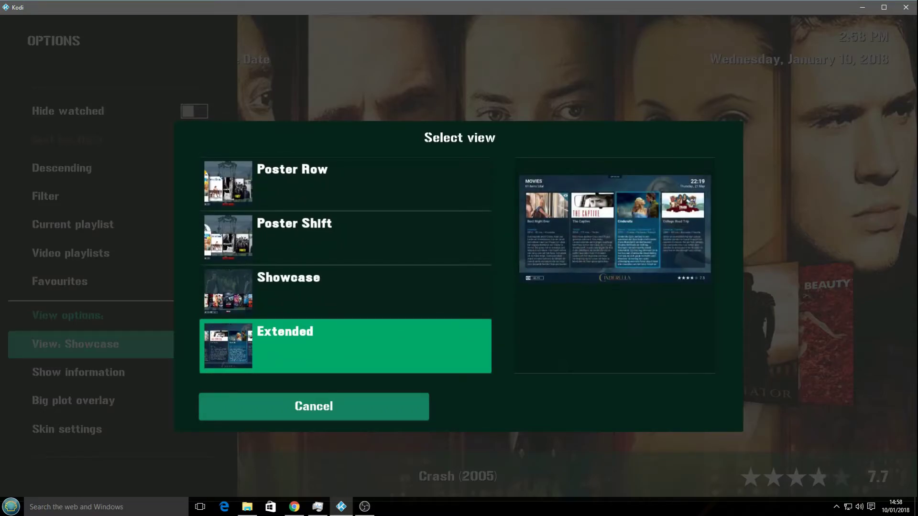
key(Return)
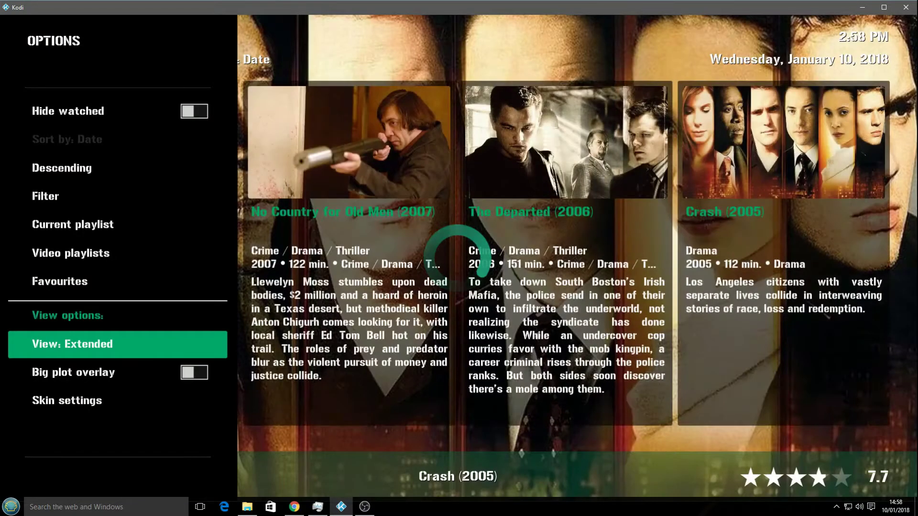
key(Escape)
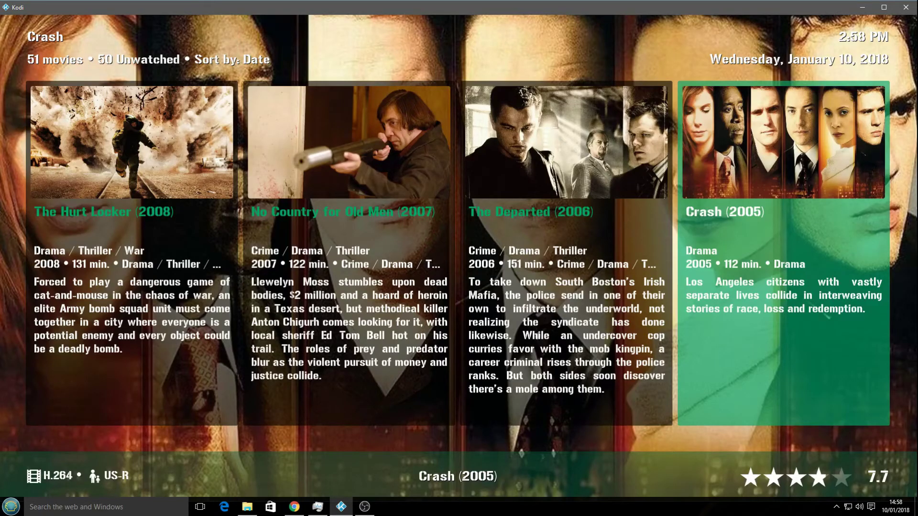
Browse the Extended view forward from Crash to Shakespeare in Love to examine the plot panels.
key(Right)
key(Right)
key(Right)
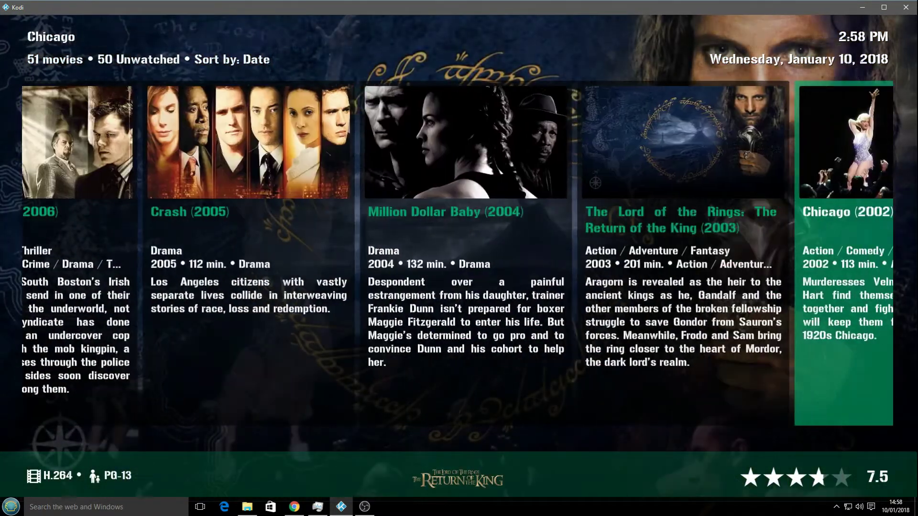
key(Right)
key(Right)
key(Right)
key(Right)
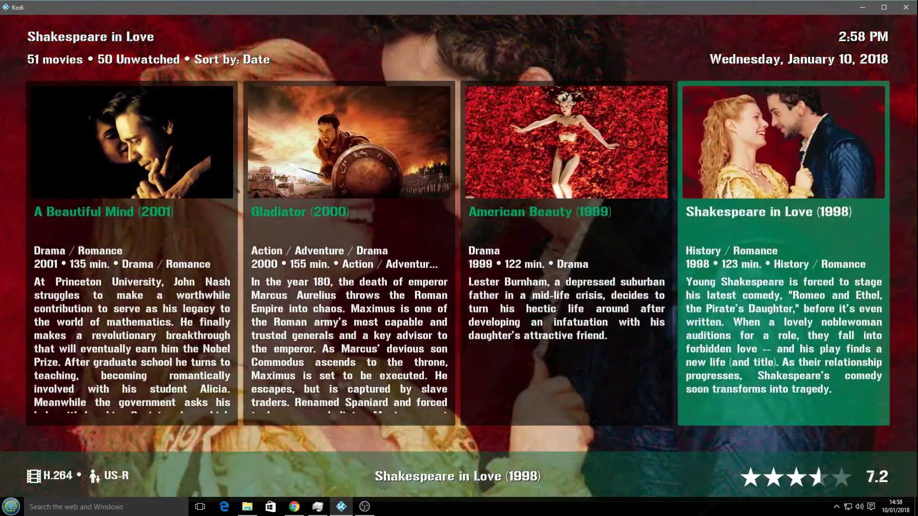
Browse the Extended view back from Shakespeare in Love to Crash.
key(Left)
key(Left)
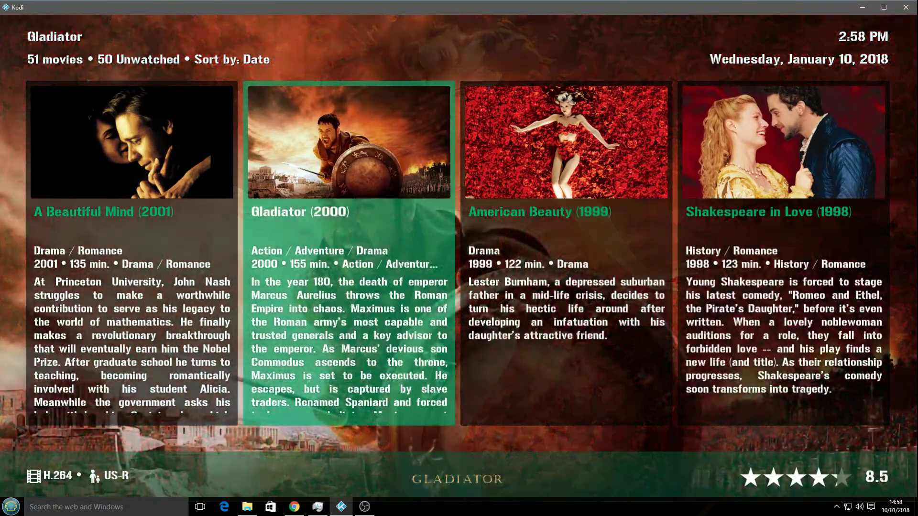
key(Left)
key(Left)
key(Left)
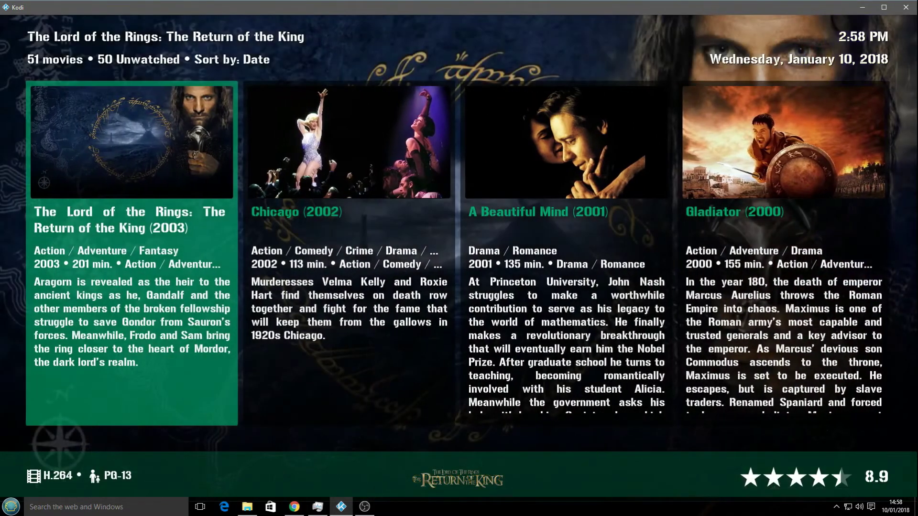
key(Left)
key(Left)
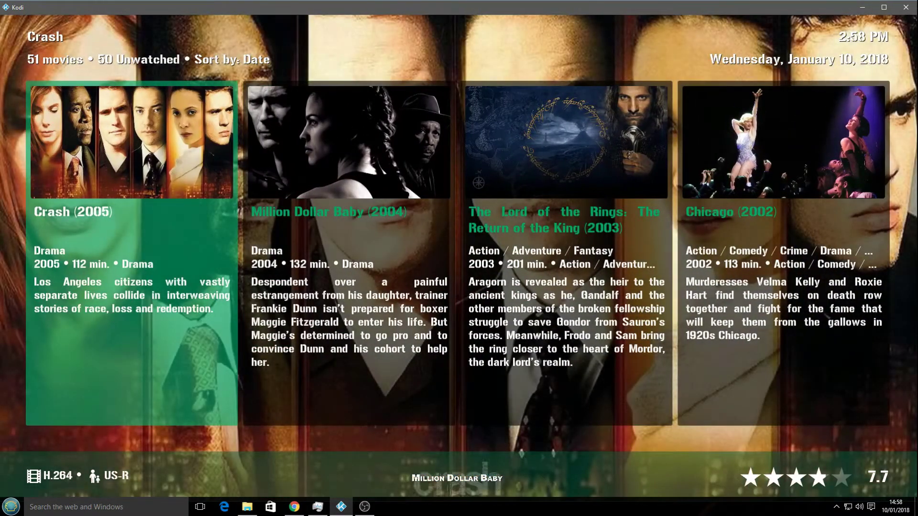
Change the movie list's view to Netflix, then move to Million Dollar Baby and back to the Crash poster.
key(Left)
key(Return)
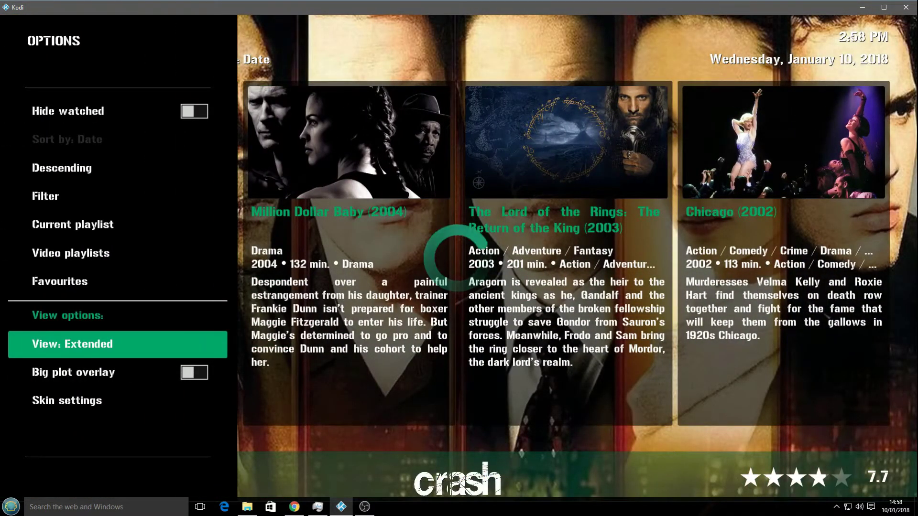
key(Down)
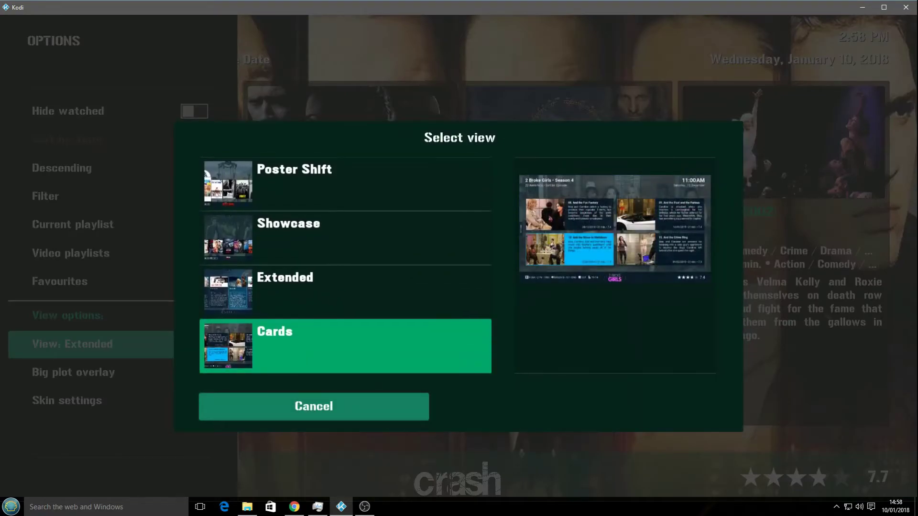
key(Down)
key(Down)
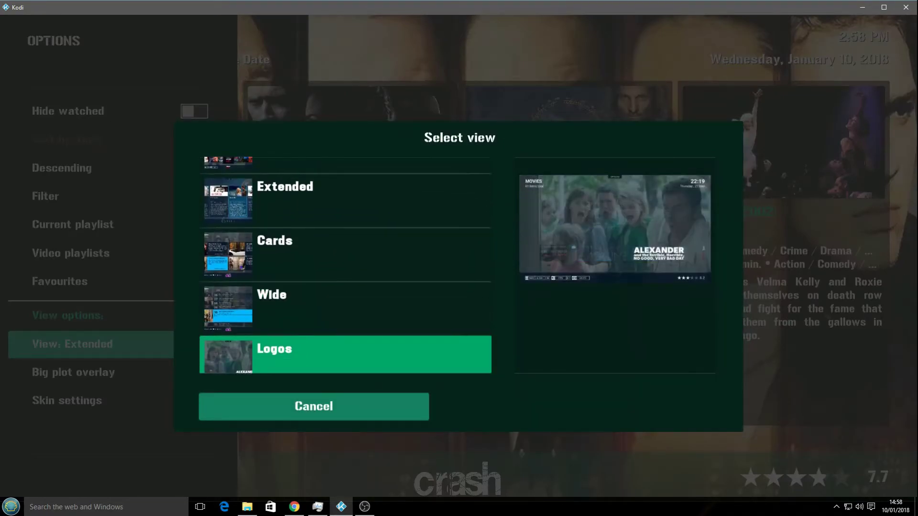
key(Down)
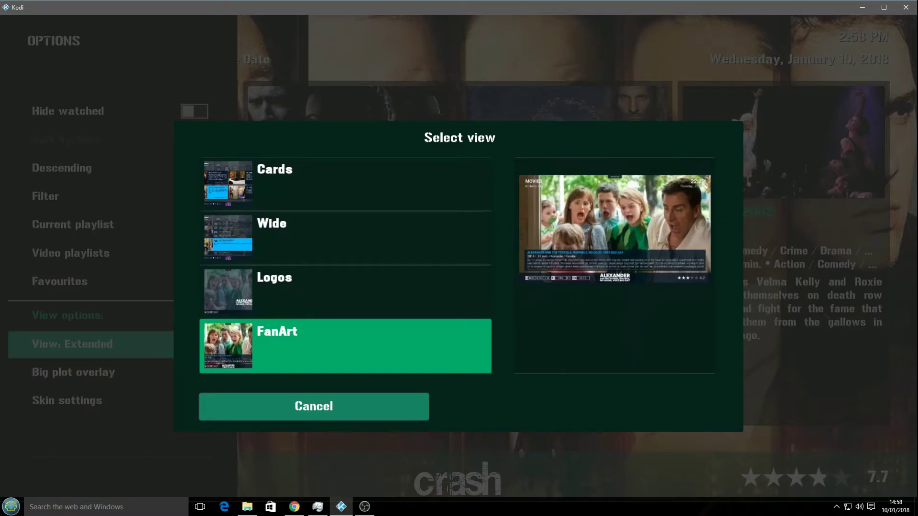
key(Down)
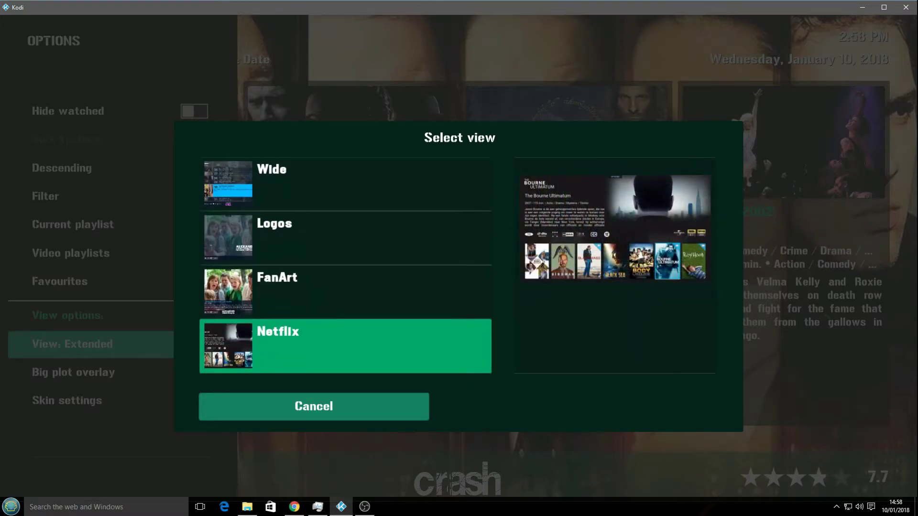
key(Return)
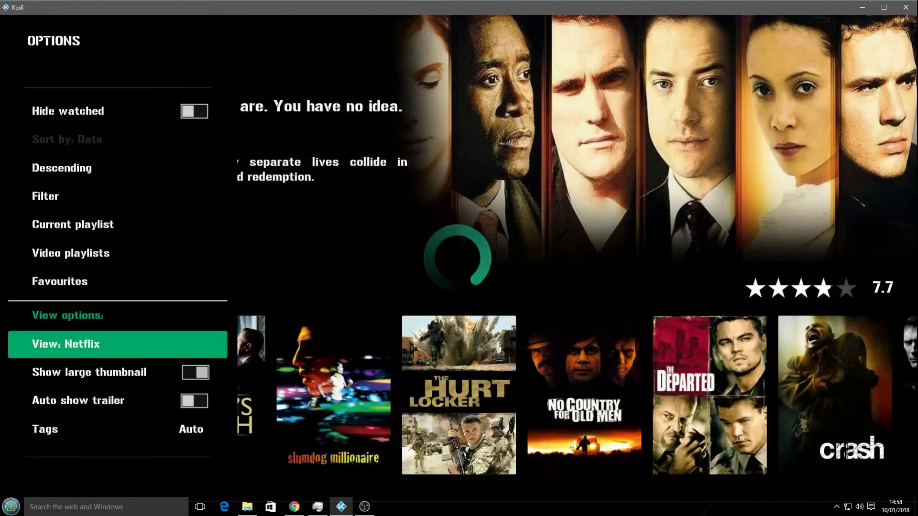
key(Right)
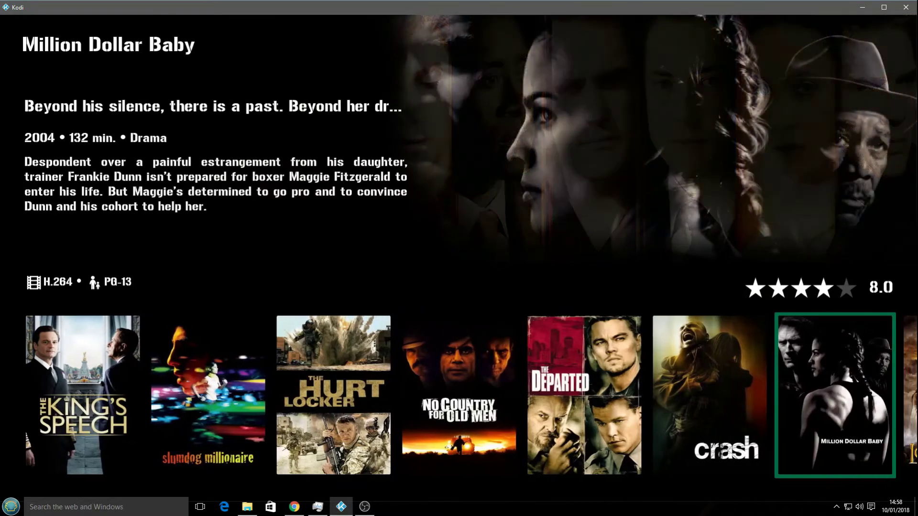
key(Left)
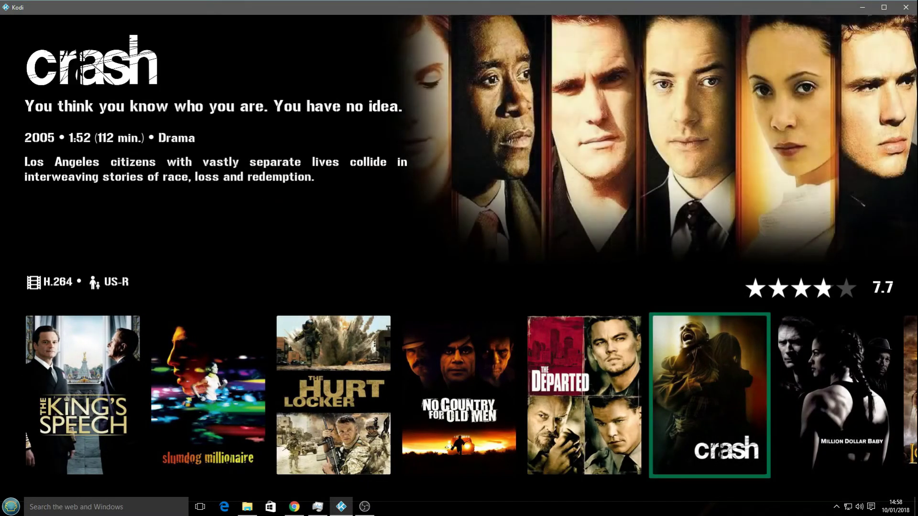
Browse the Netflix view's posters around Crash and dismiss the Facebook notification.
key(Left)
key(Left)
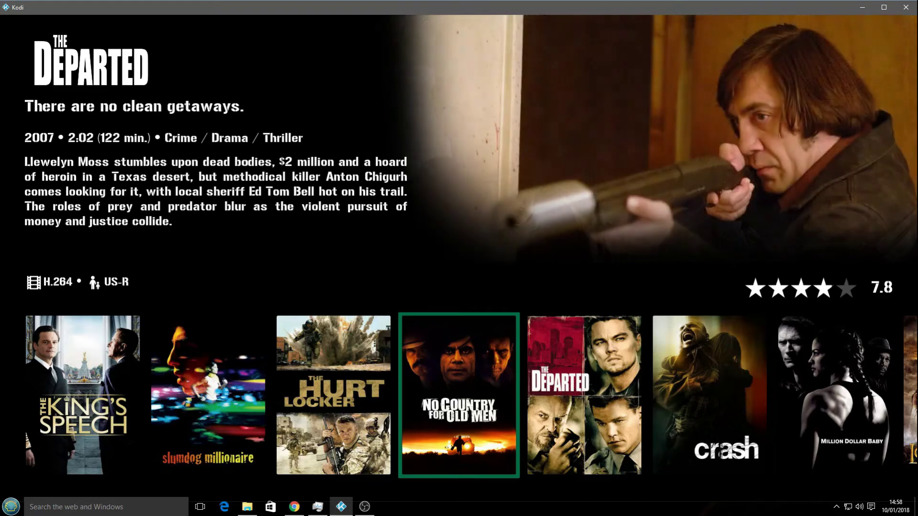
key(Left)
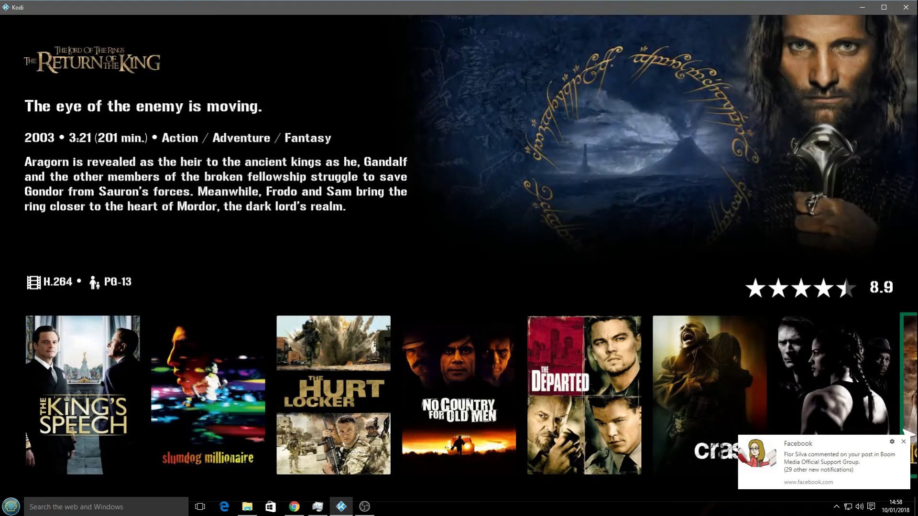
click(904, 443)
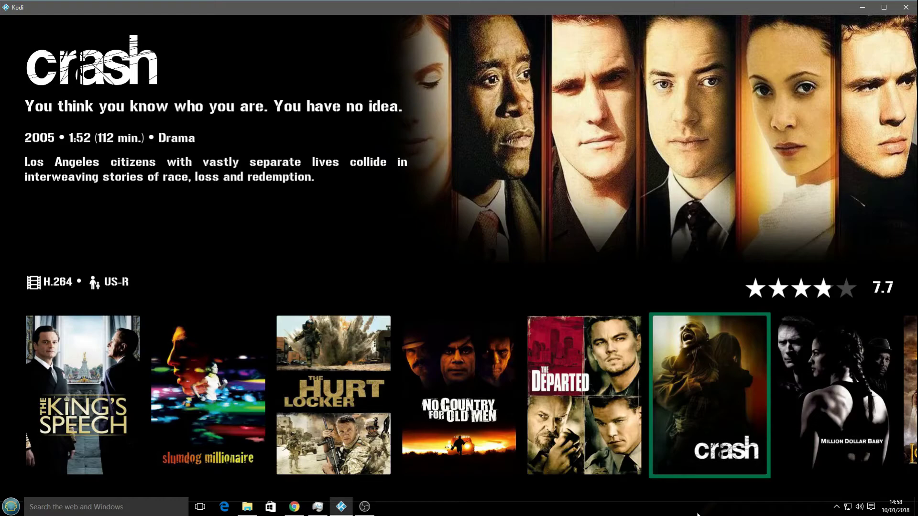
Browse the Netflix view back from Crash to Argo to examine the movie details and artwork.
key(Left)
key(Left)
key(Left)
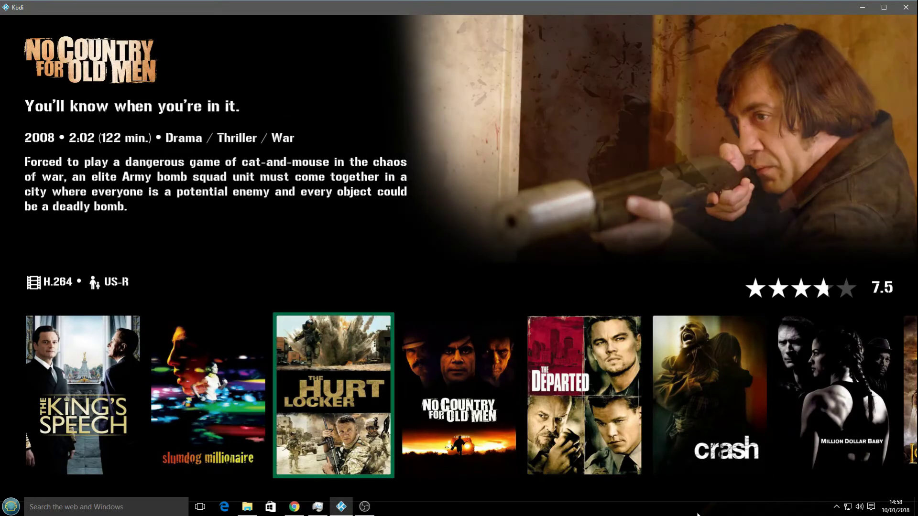
key(Left)
key(Left)
key(Left)
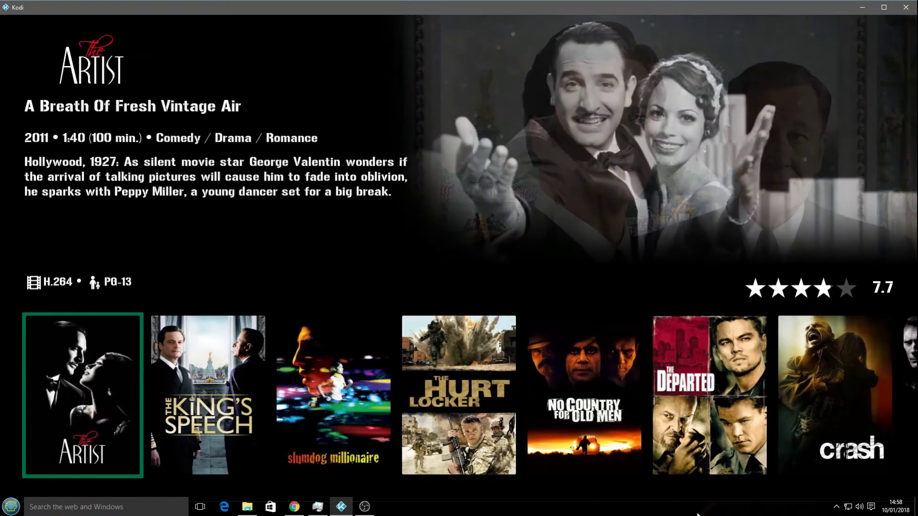
key(Left)
Preview the List, Big list 2, Low List and Slim List layouts and change the movie list's view to Right List.
key(Left)
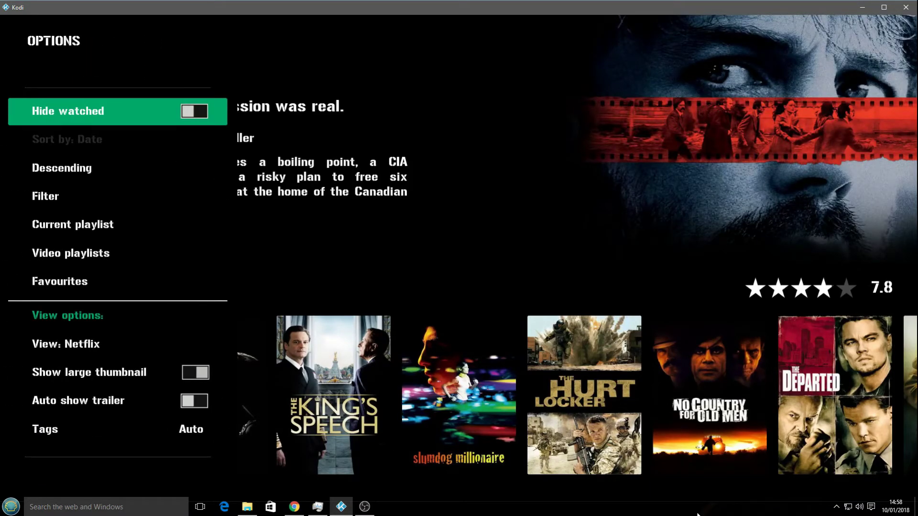
key(Down)
key(Down)
key(Down)
key(Down)
key(Down)
key(Down)
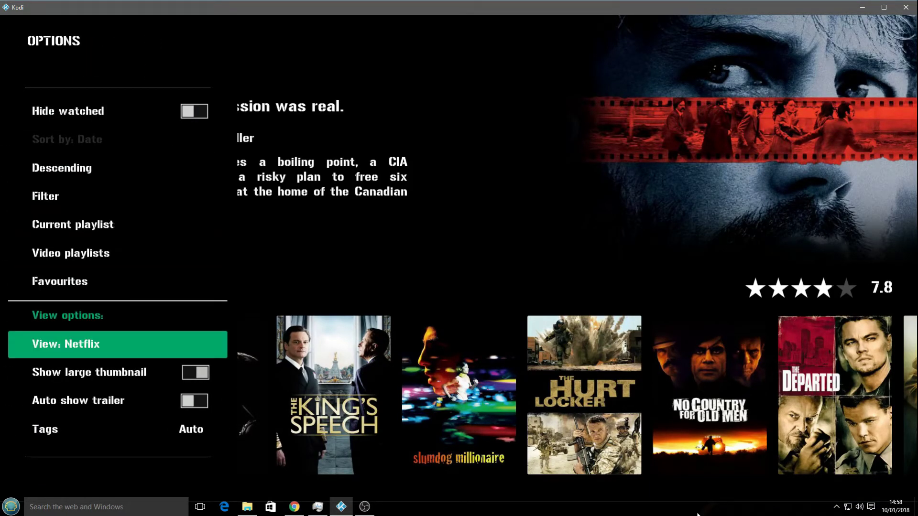
key(Return)
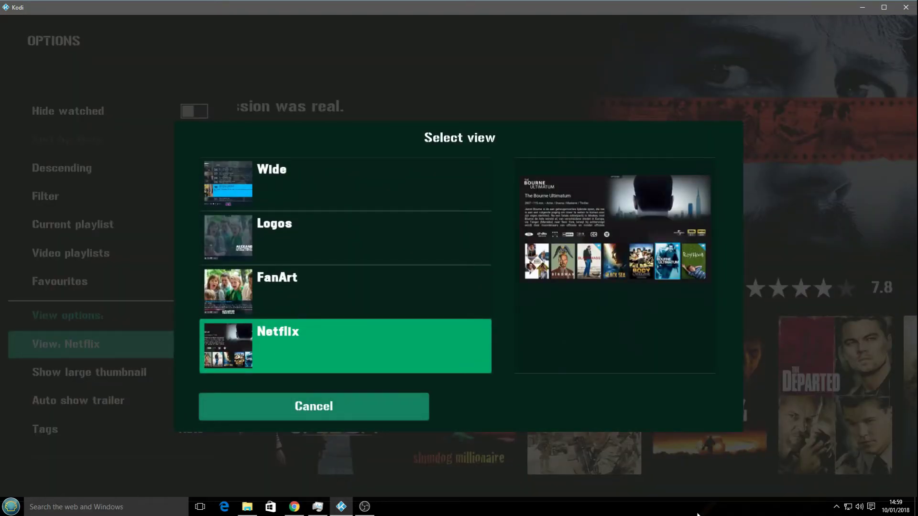
key(Down)
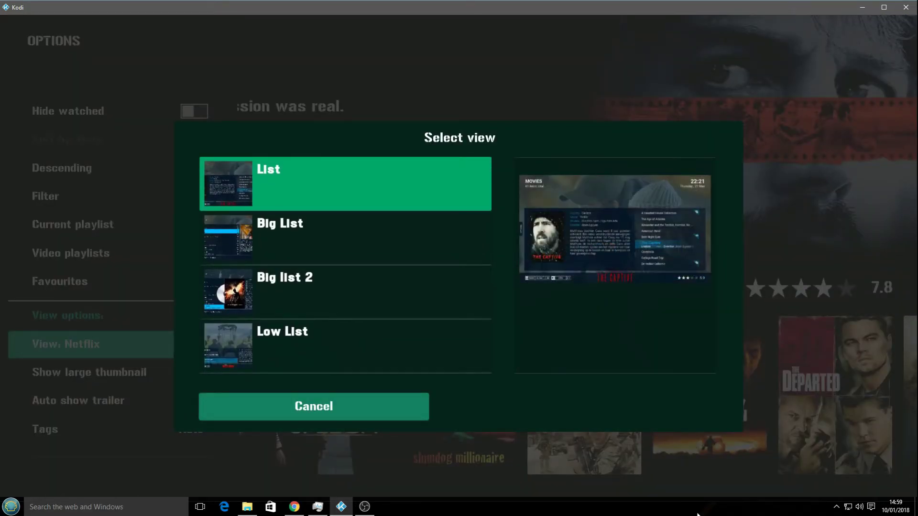
key(Down)
key(Down)
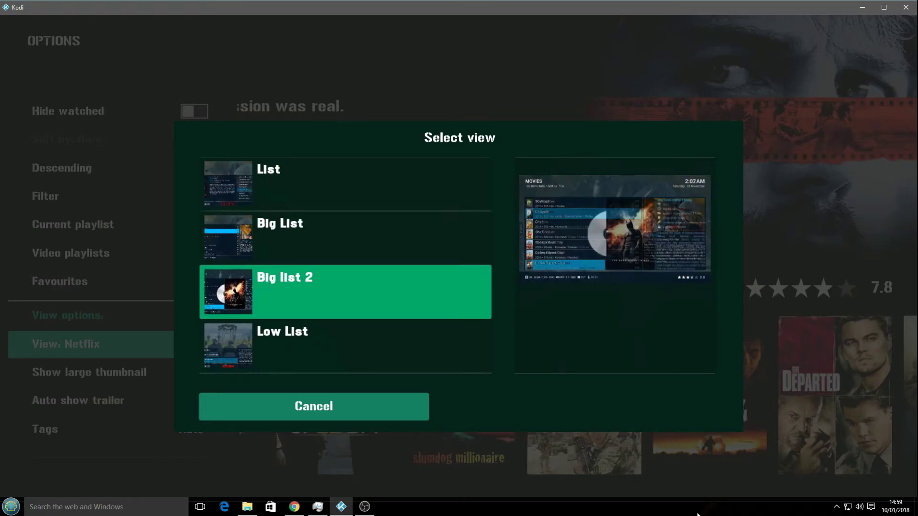
key(Down)
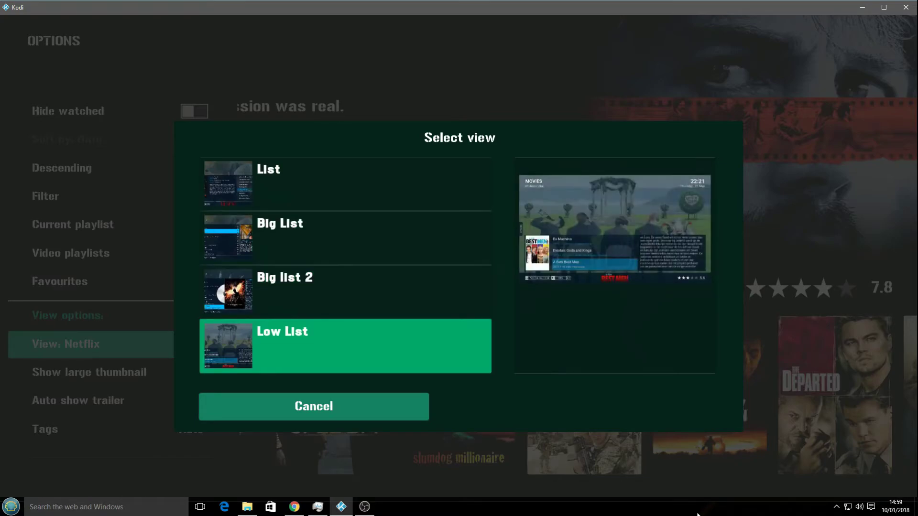
key(Down)
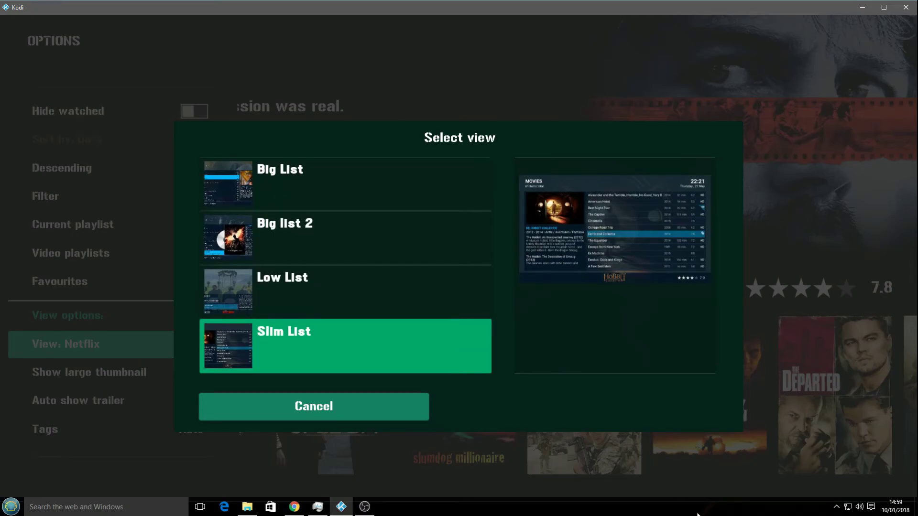
key(Down)
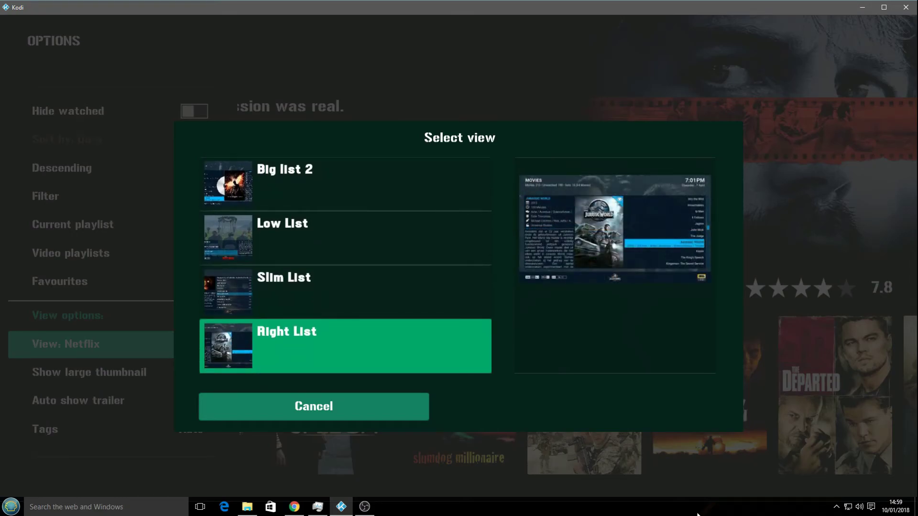
key(Return)
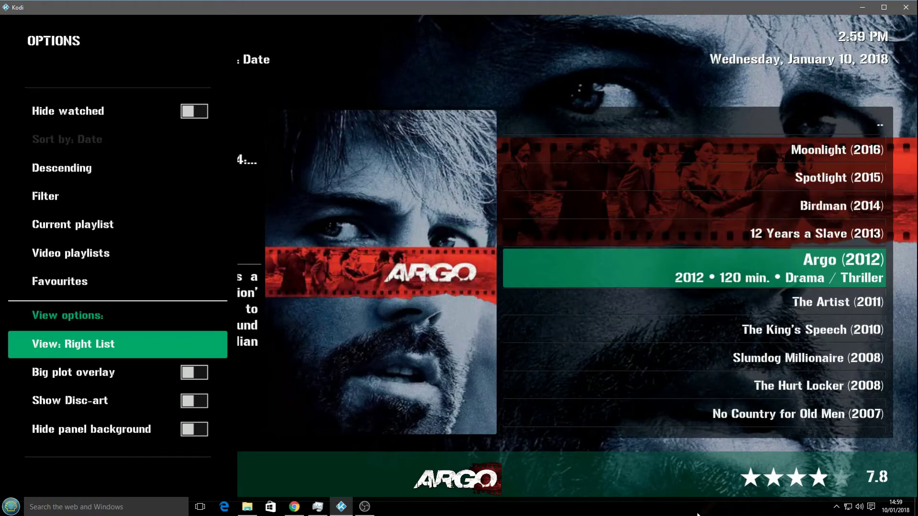
Turn on Show Disc-art to preview it in the Right List view, and turn it off again.
key(Down)
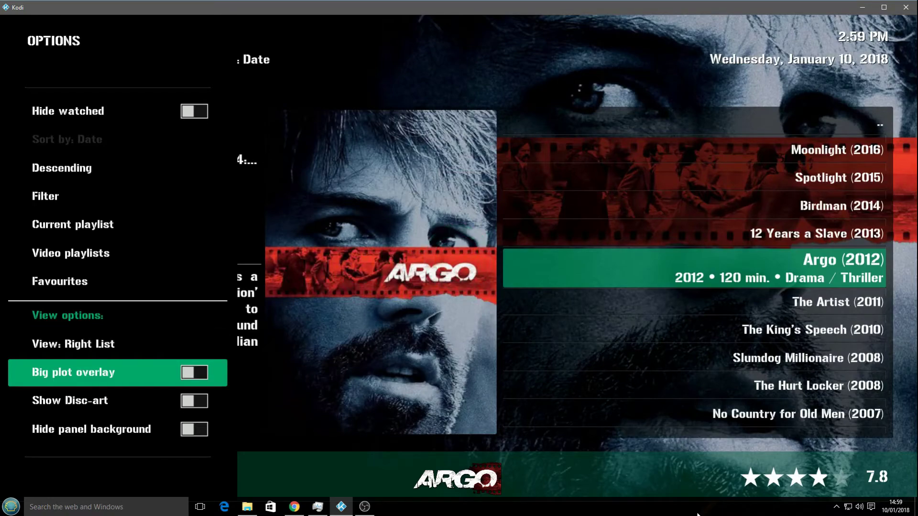
key(Down)
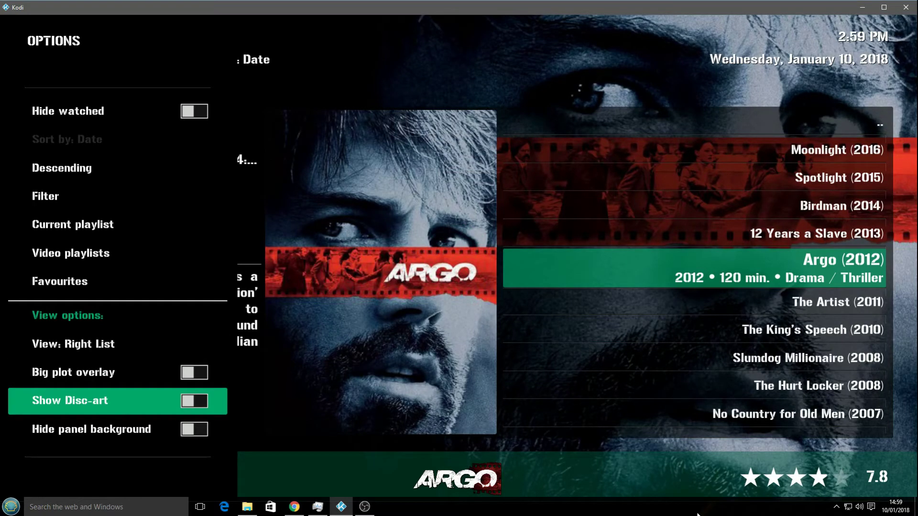
key(Return)
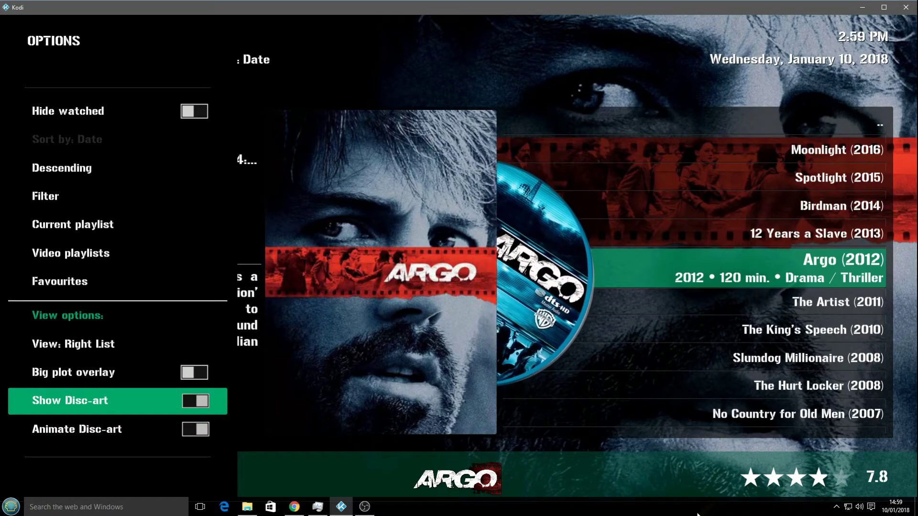
key(Return)
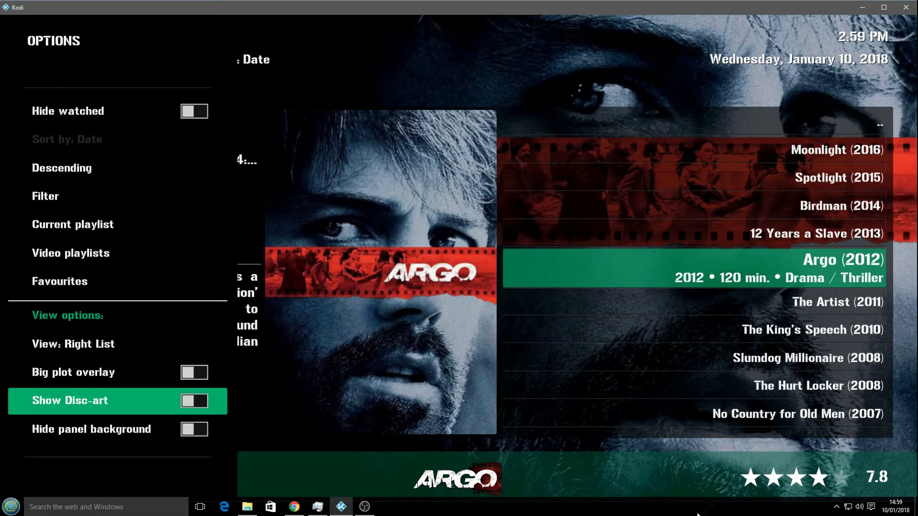
Close the view options and browse the Right List from Argo down to No Country for Old Men and back up to Birdman.
key(Right)
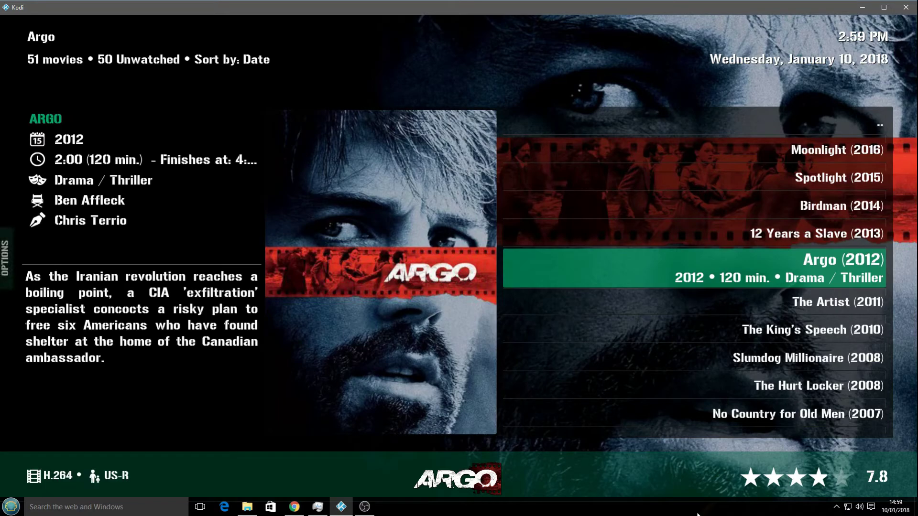
key(Down)
key(Down)
key(Down)
key(Down)
key(Down)
key(Up)
key(Up)
key(Up)
key(Up)
key(Up)
key(Up)
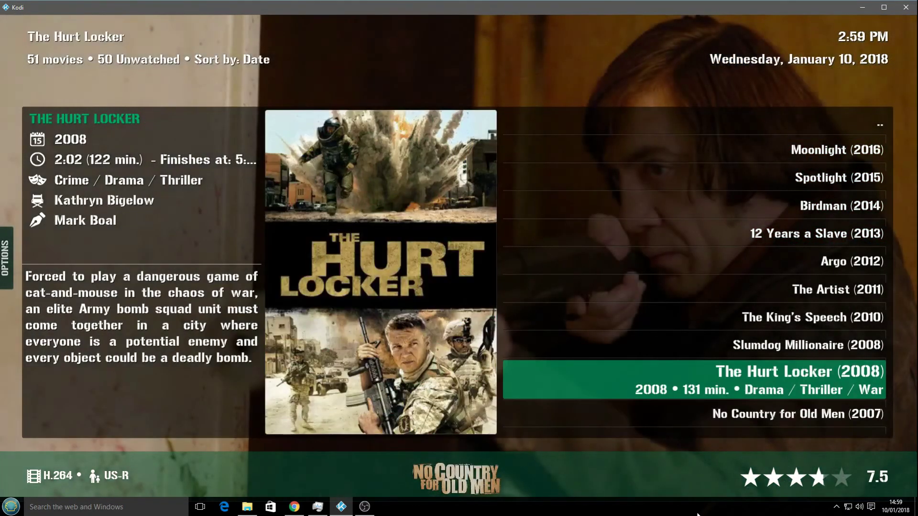
key(Up)
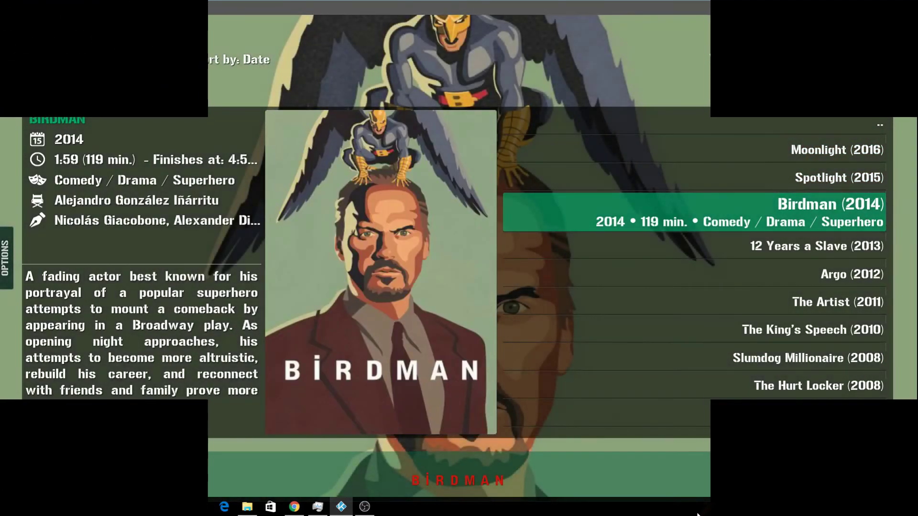